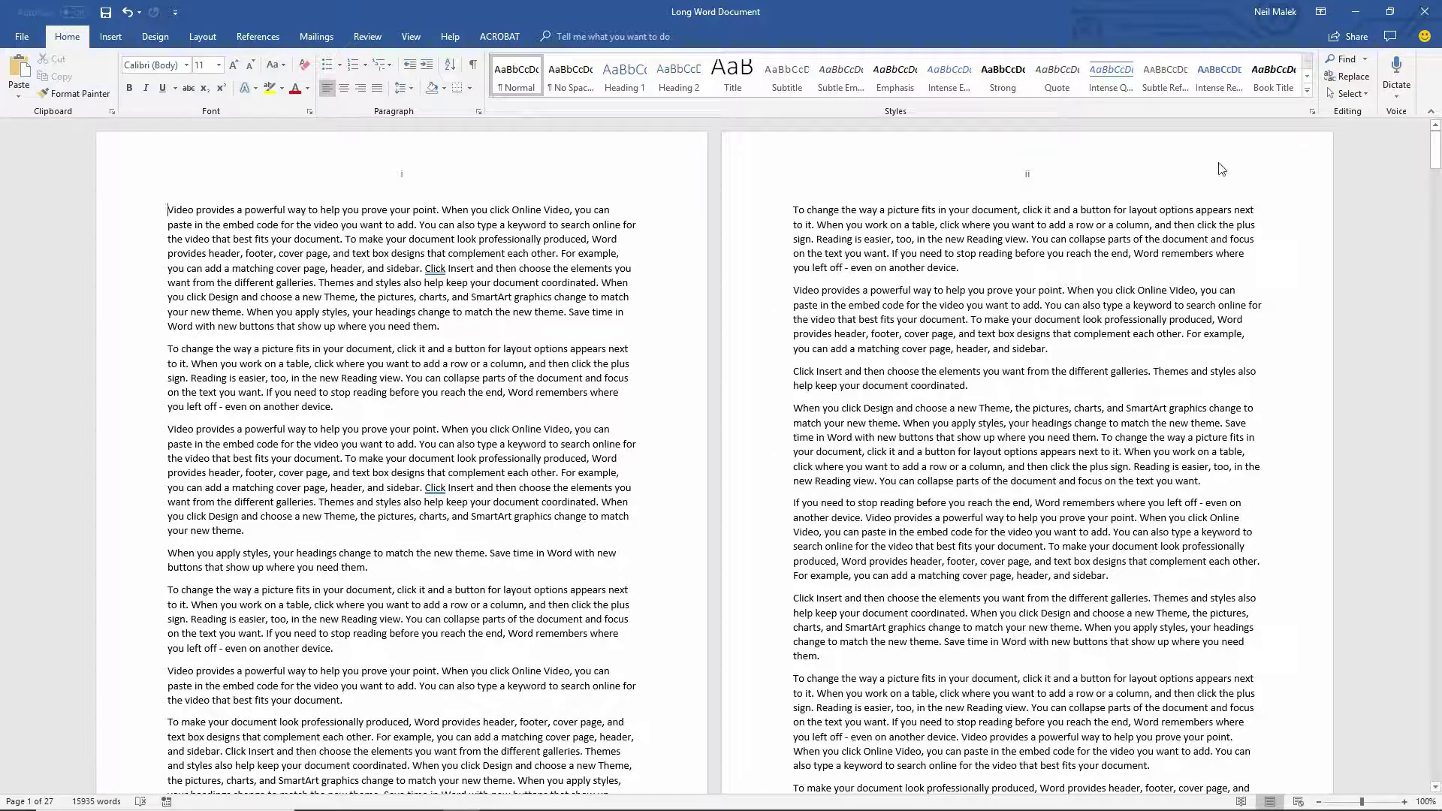
Search the document for 'video' (280 matches), then clear the search and close the Navigation pane.
{"action": "left_click", "coordinate": [1342, 58]}
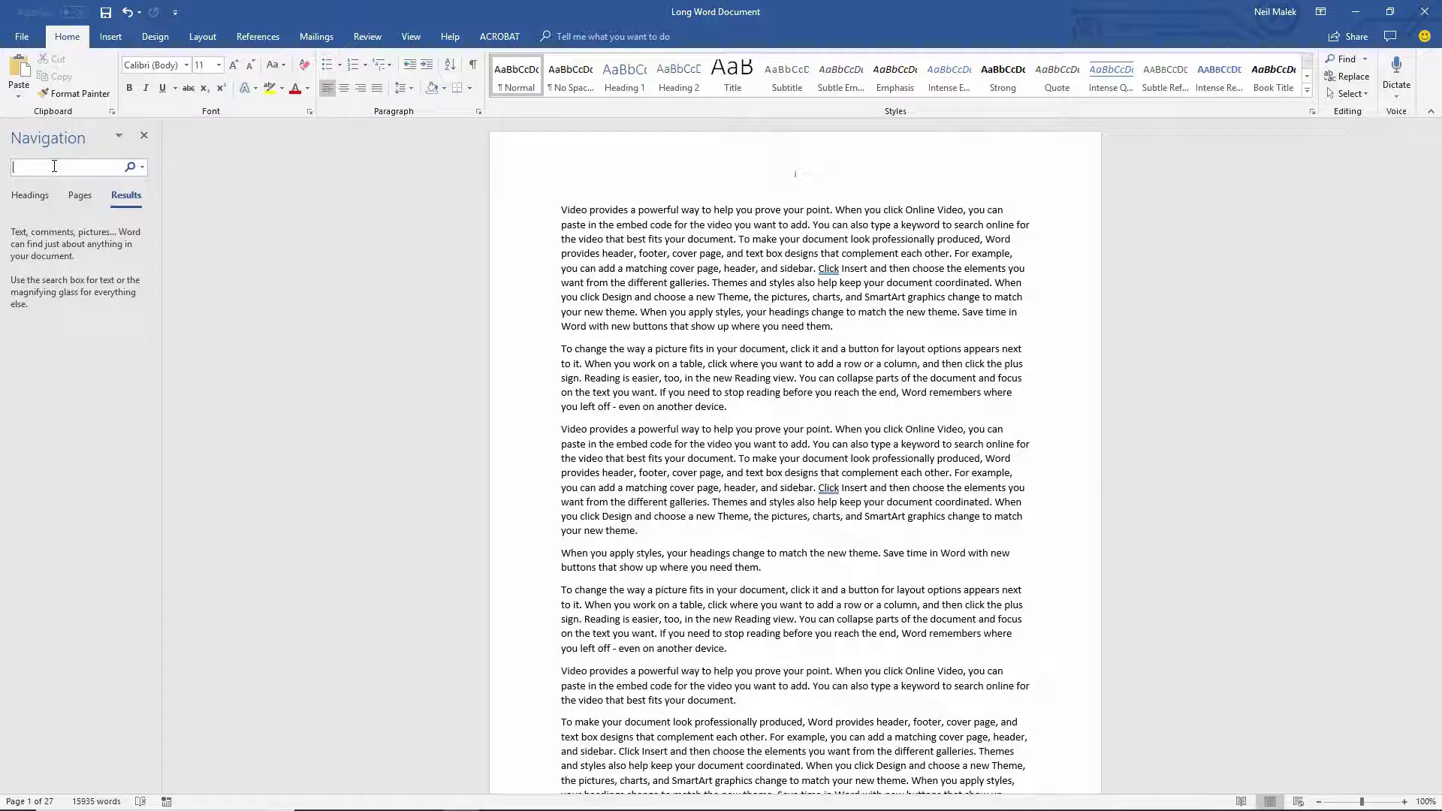
{"action": "type", "text": "vide"}
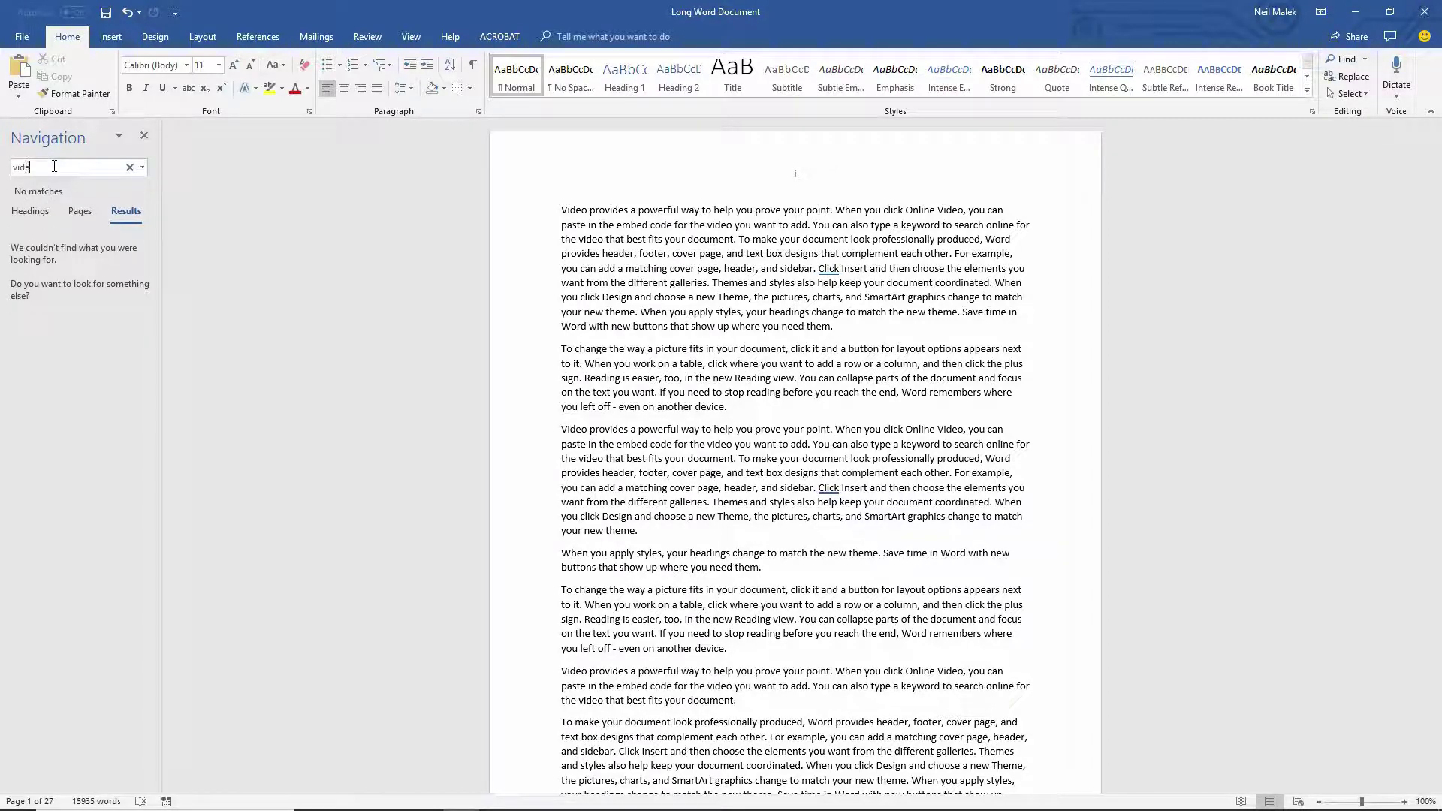
{"action": "type", "text": "o"}
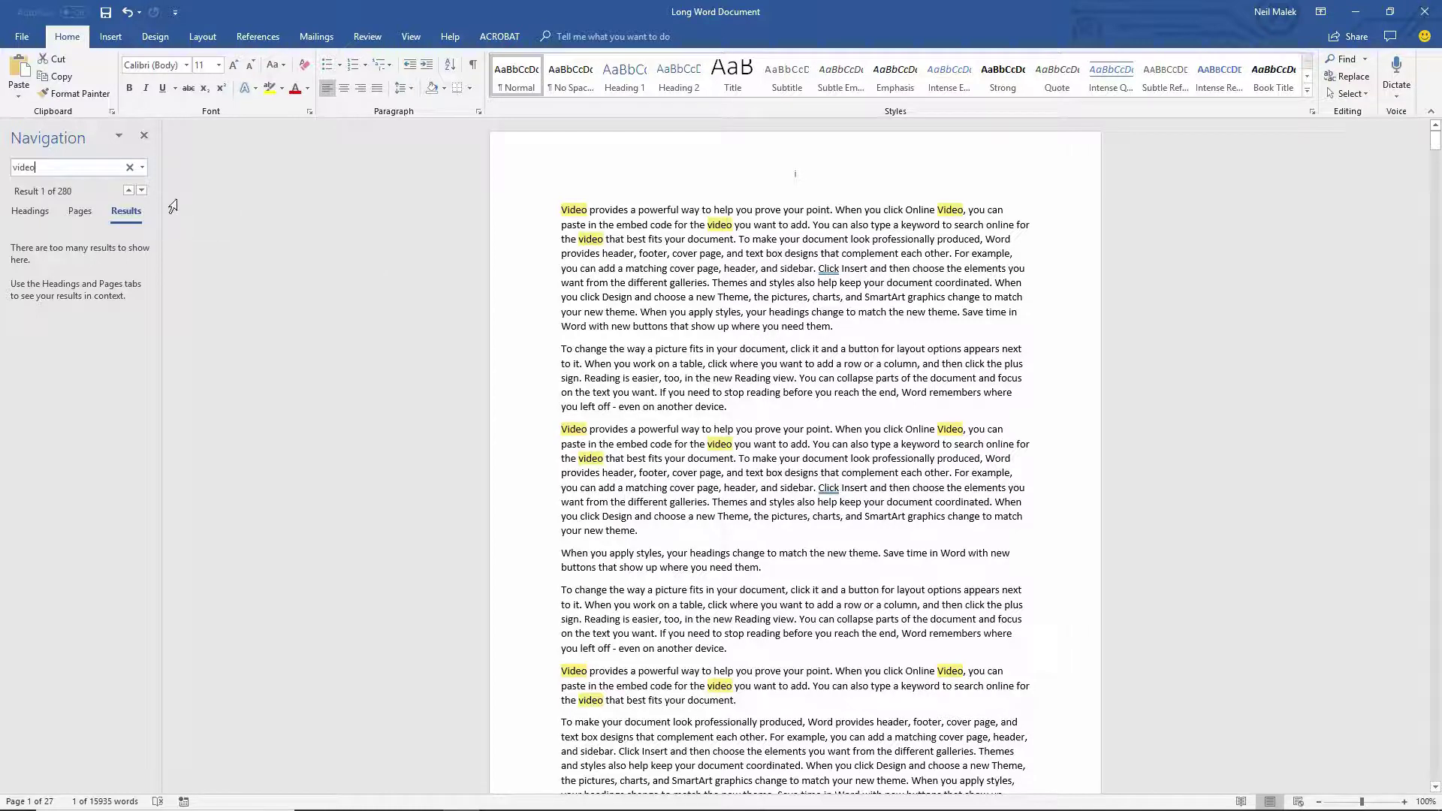
{"action": "left_click", "coordinate": [129, 167]}
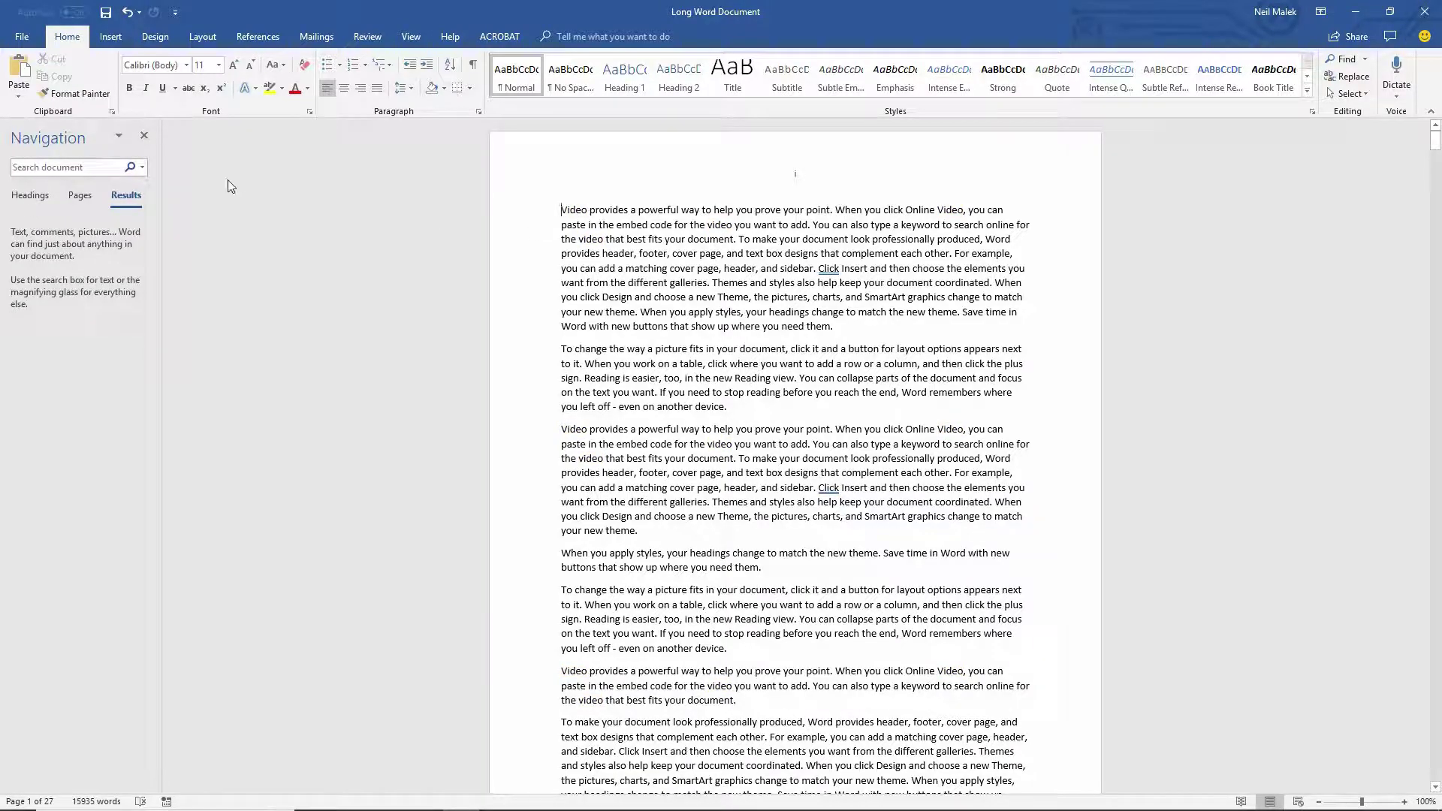
{"action": "left_click", "coordinate": [143, 135]}
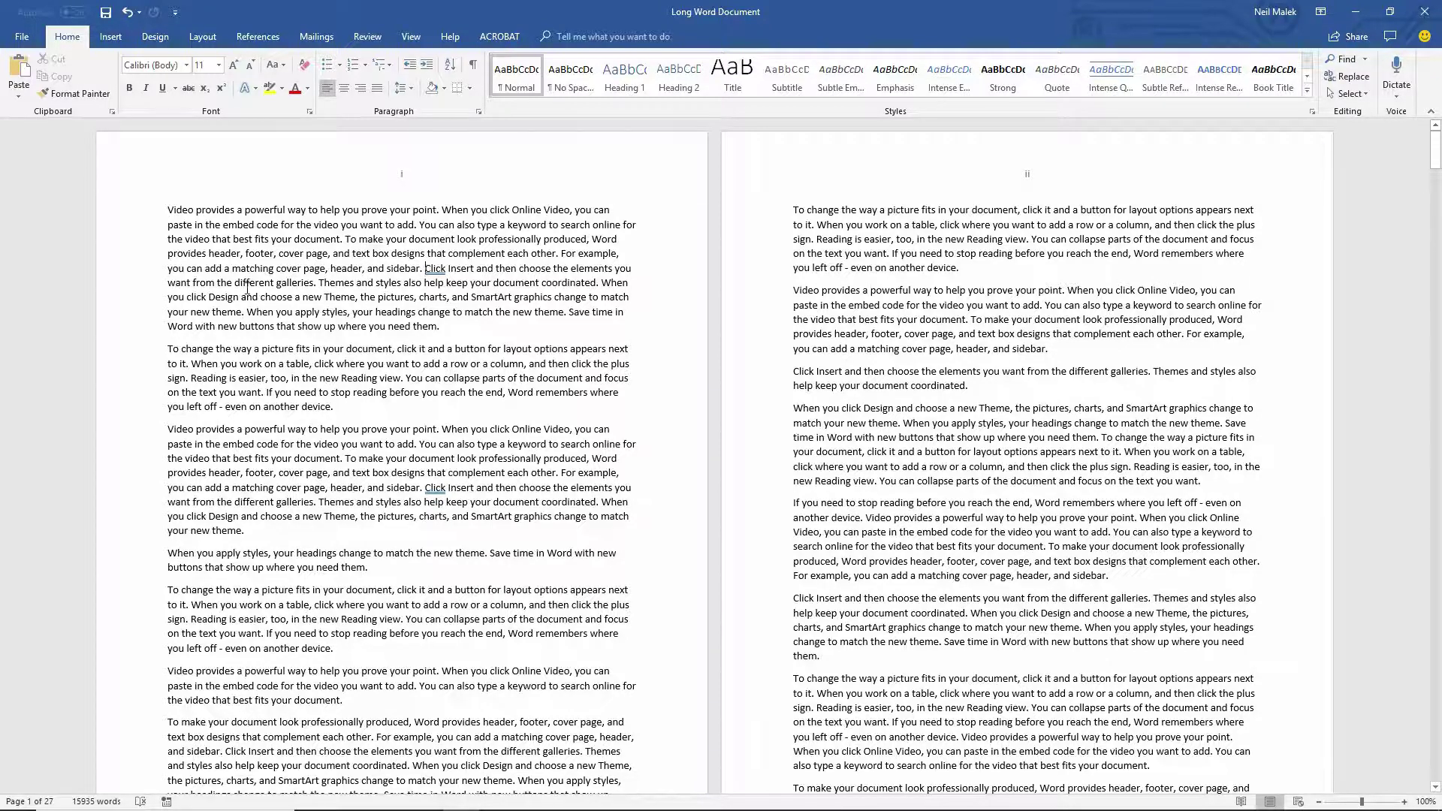
Select 'the different galleries' on page i and switch to the References tools.
{"action": "left_click_drag", "start_coordinate": [217, 283], "coordinate": [322, 287]}
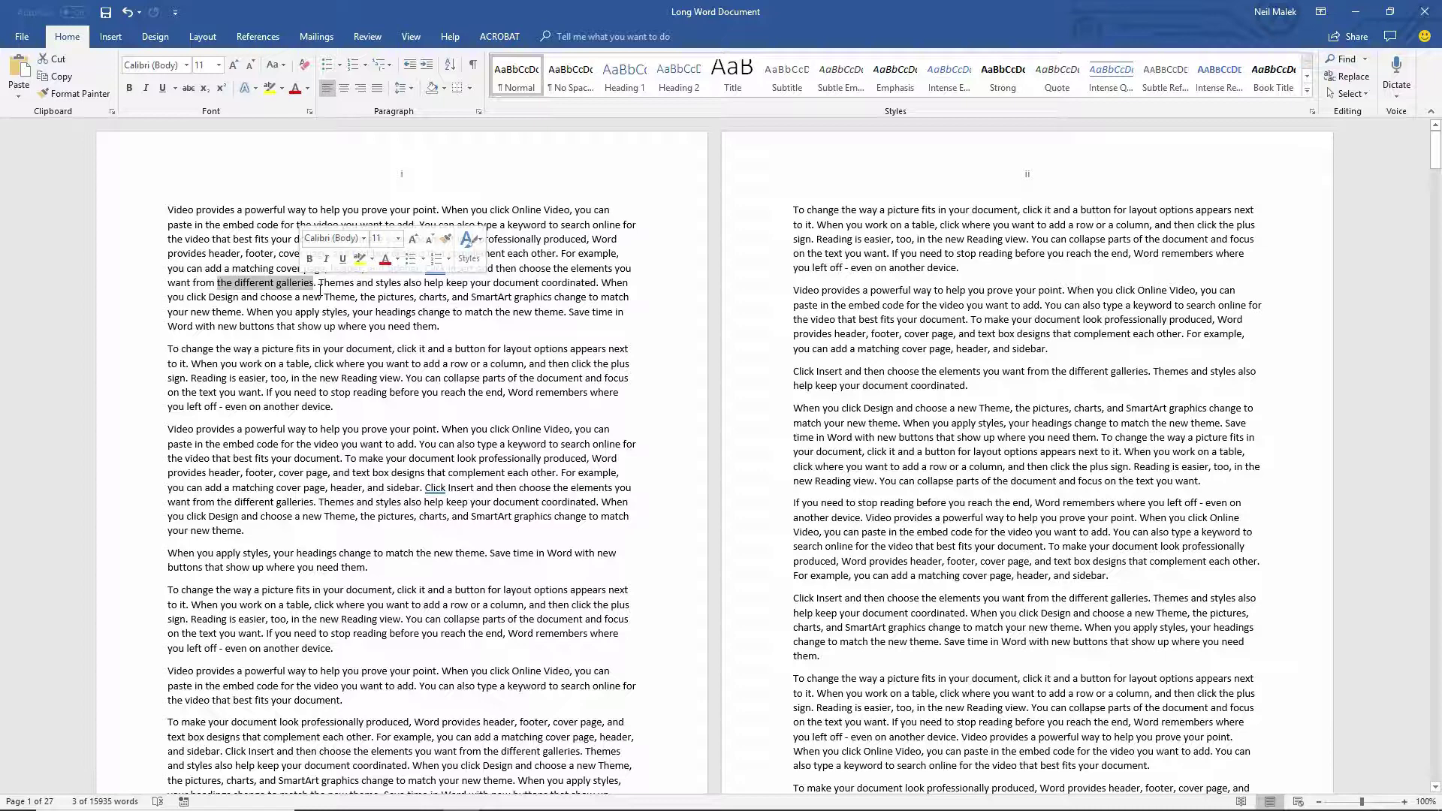
{"action": "left_click", "coordinate": [256, 37]}
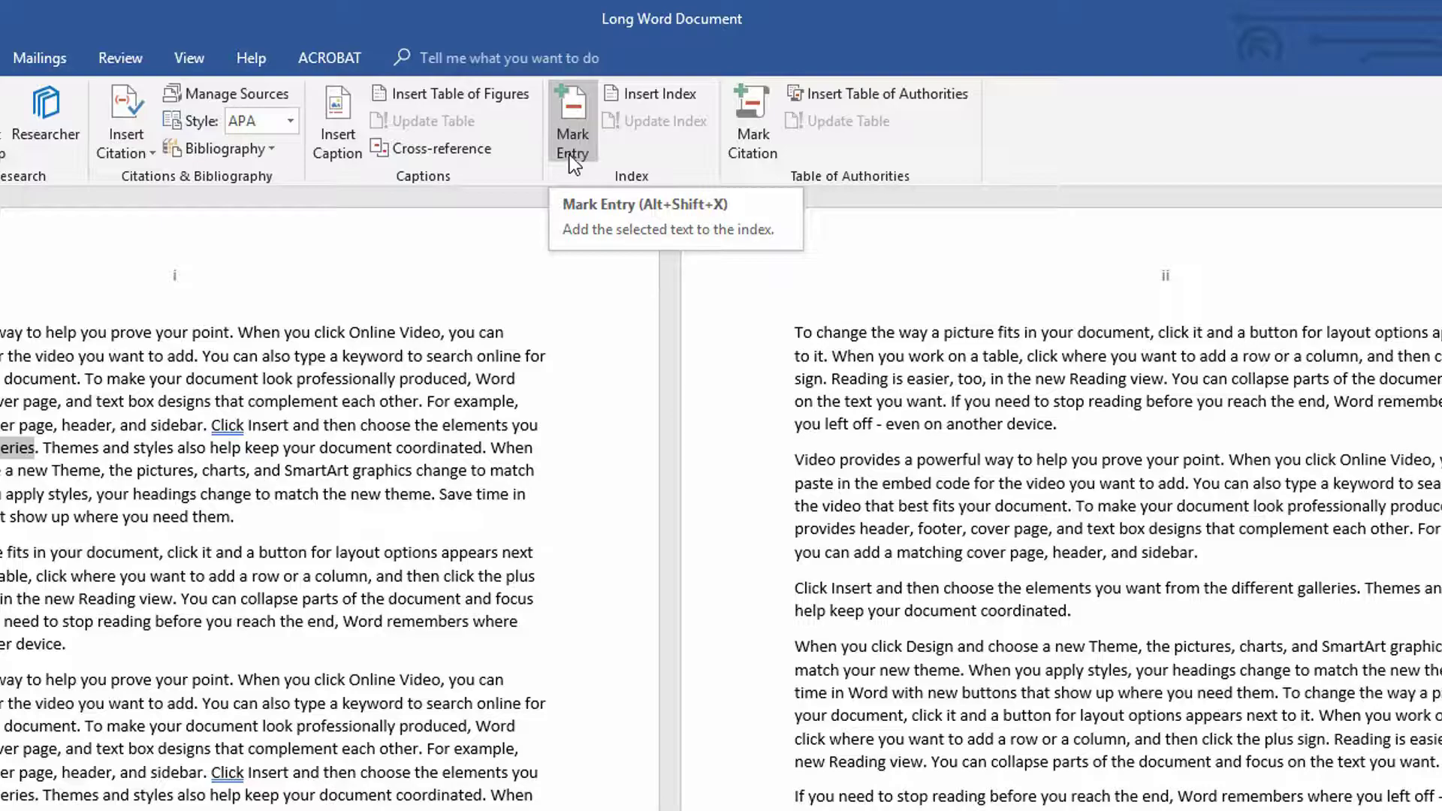
Mark the selected phrase as index entry 'Different Galleries in Word', then return to Home.
{"action": "left_click", "coordinate": [569, 153]}
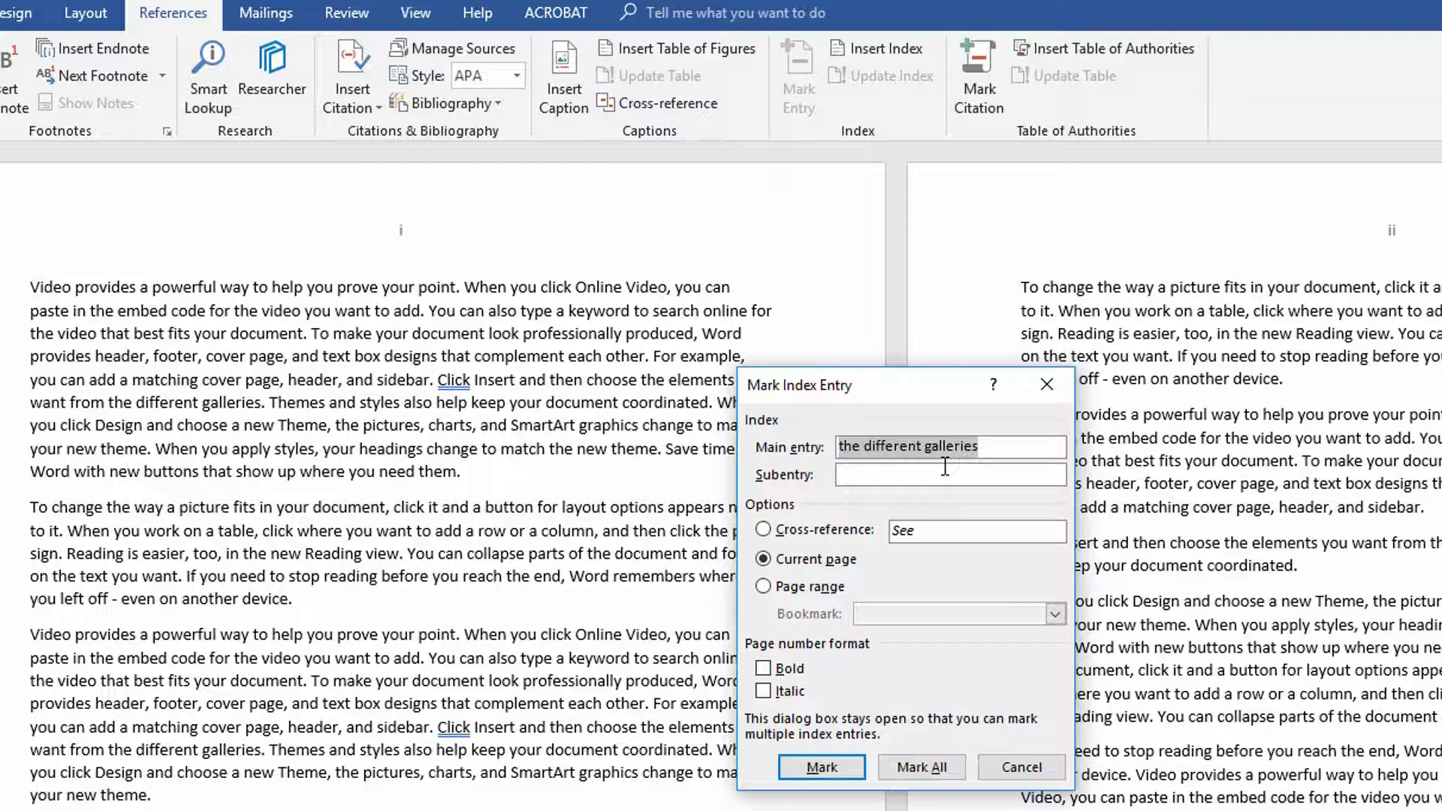
{"action": "type", "text": "Different"}
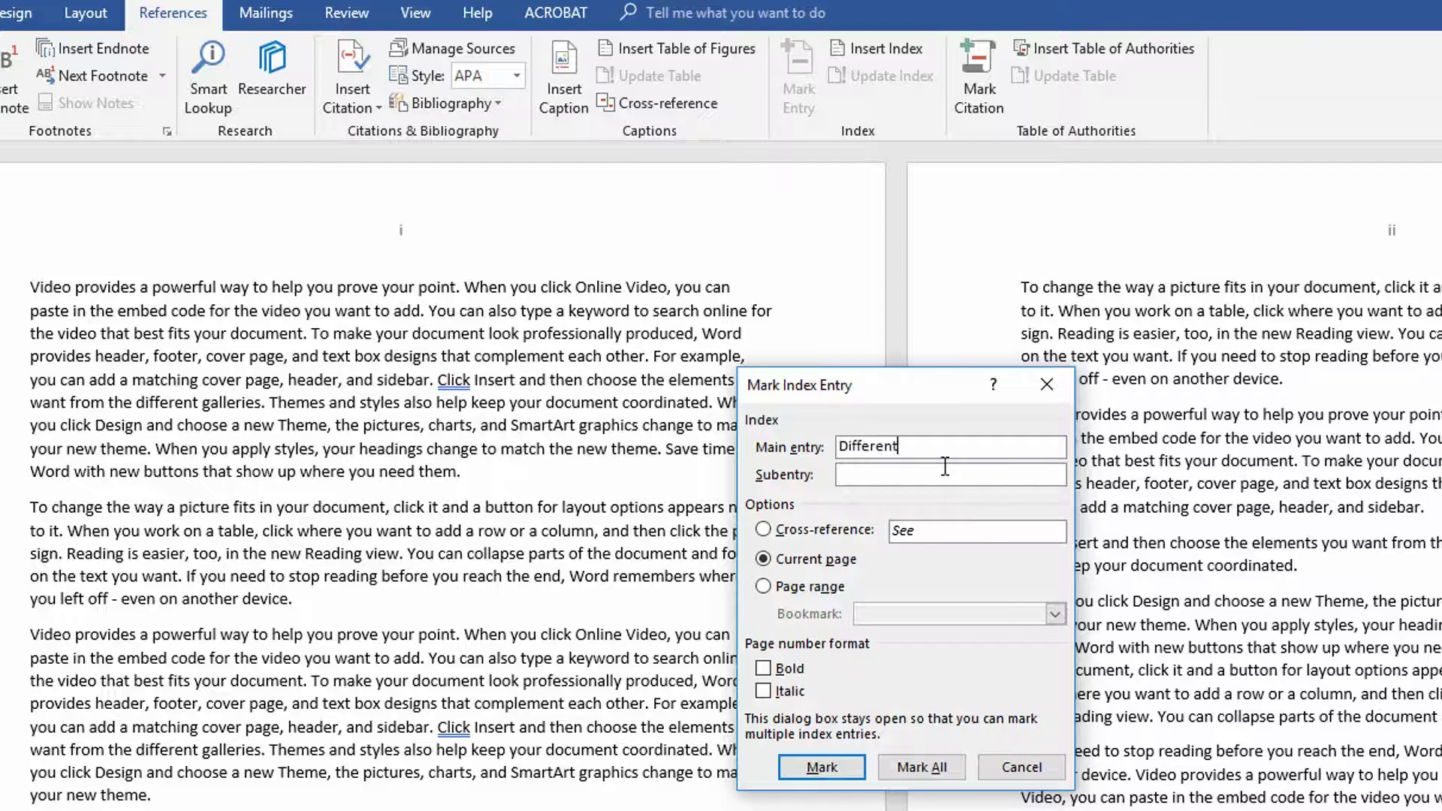
{"action": "type", "text": " Galleries in Word"}
{"action": "left_click", "coordinate": [831, 772]}
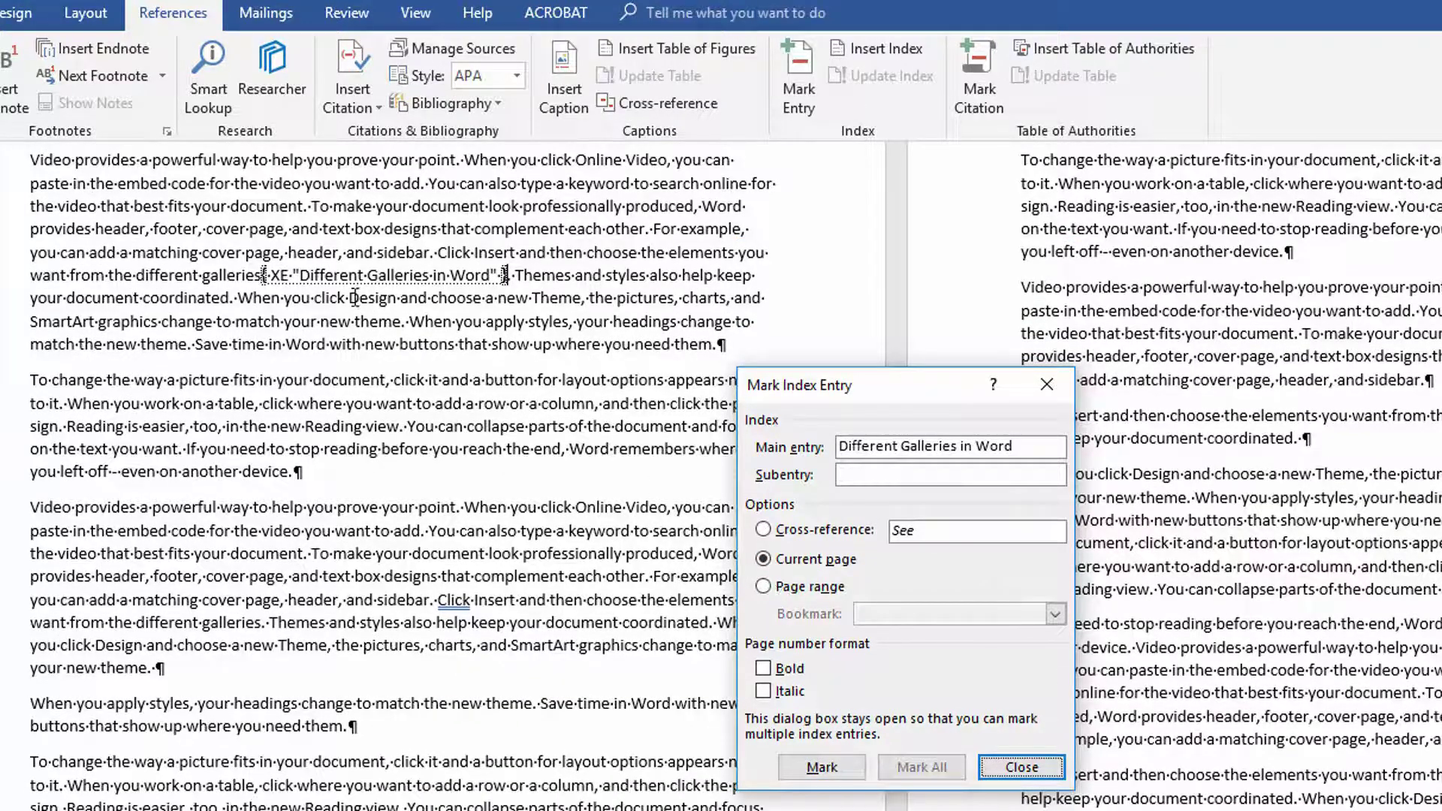
{"action": "left_click", "coordinate": [1020, 765]}
{"action": "left_click", "coordinate": [0, 12]}
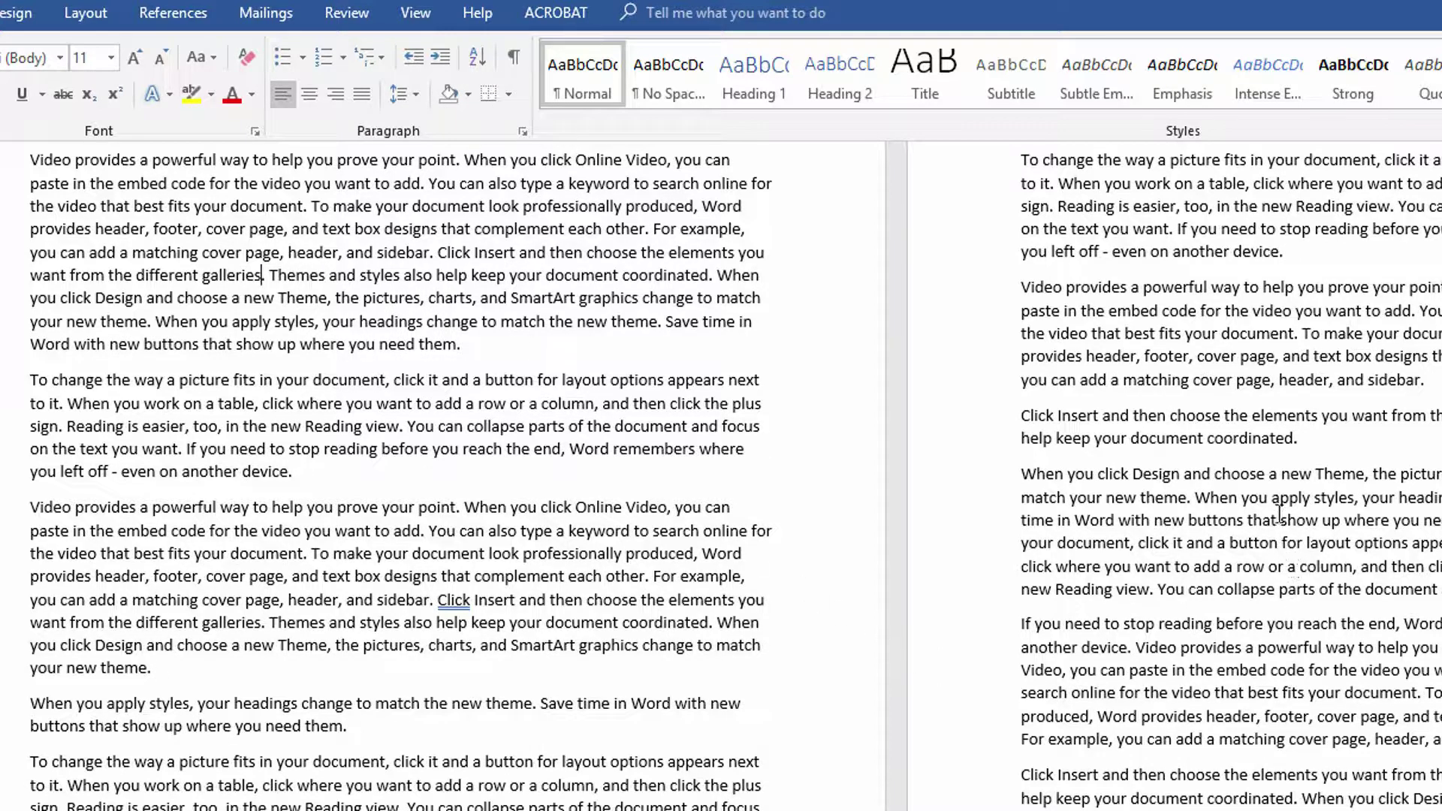
Select 'apply styles' on page ii and mark it as index entry 'Applying Styles'.
{"action": "left_click_drag", "start_coordinate": [1272, 497], "coordinate": [1349, 497]}
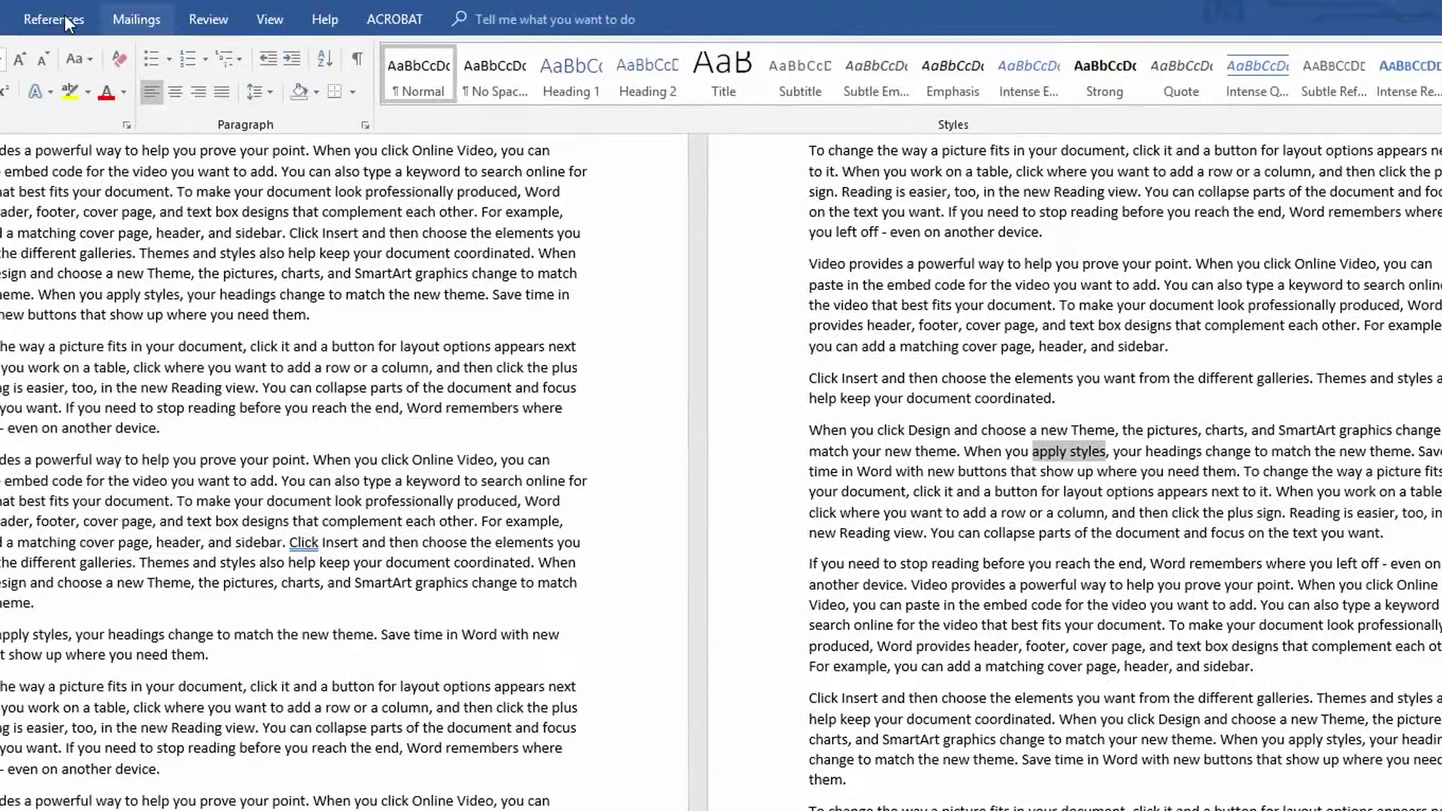
{"action": "left_click", "coordinate": [66, 22]}
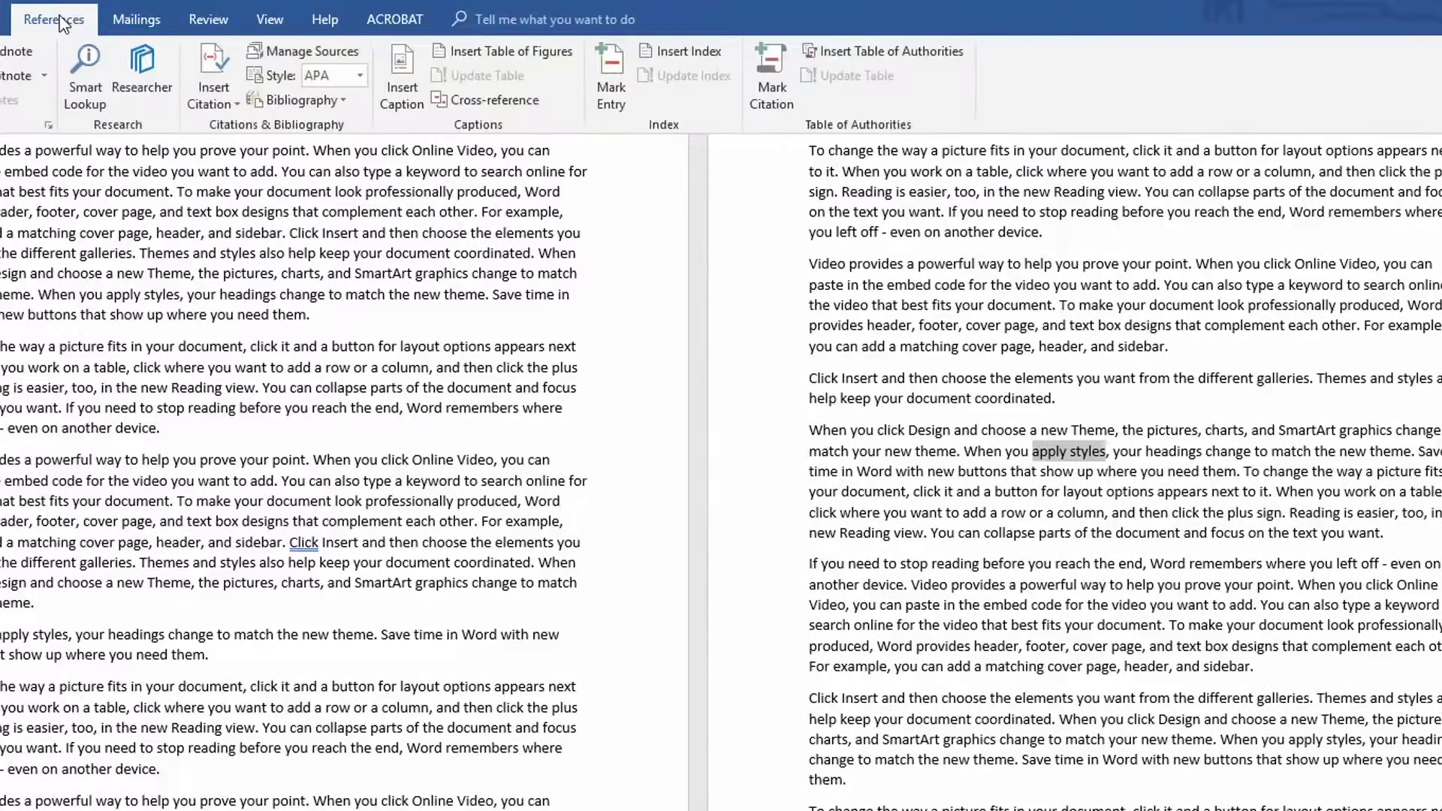
{"action": "left_click", "coordinate": [605, 105]}
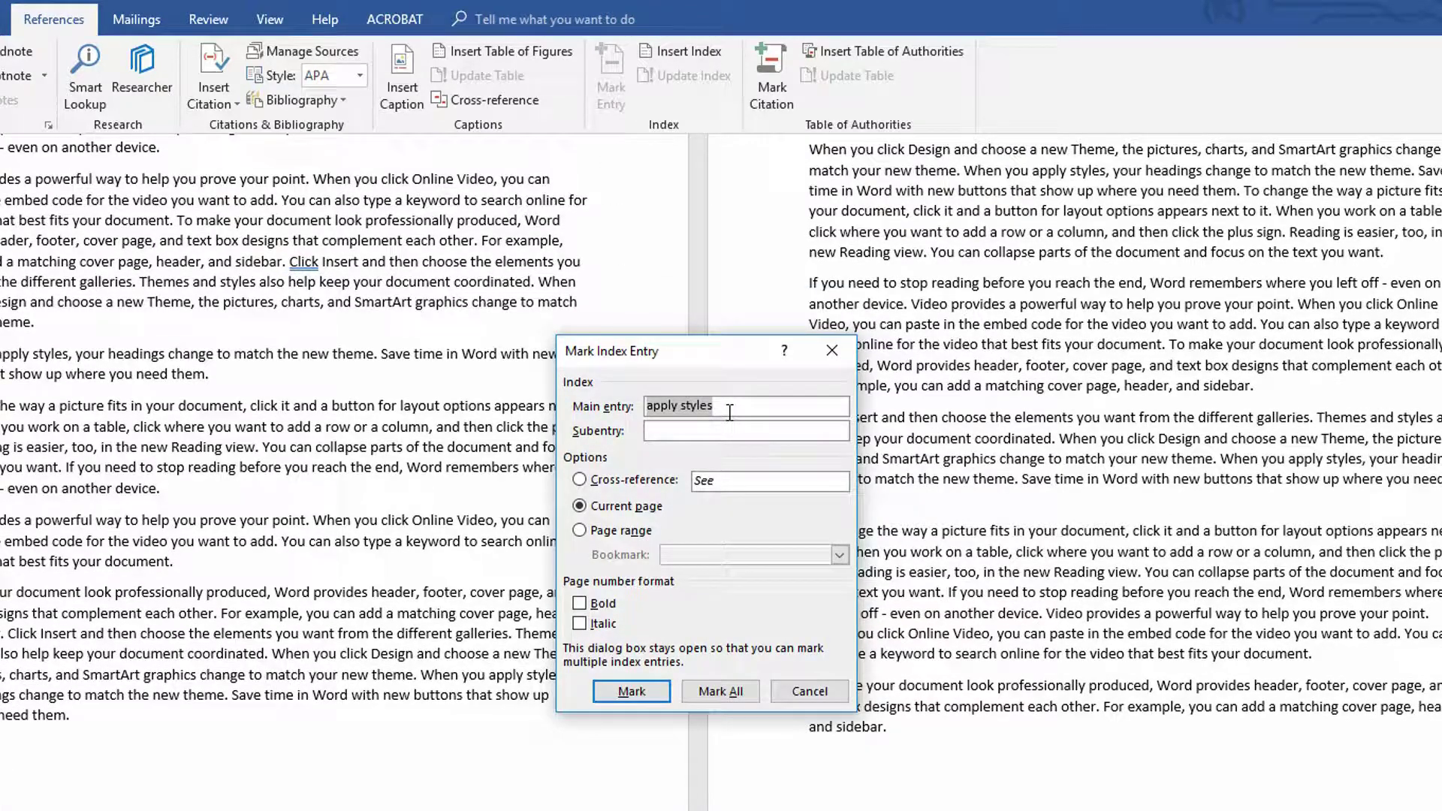
{"action": "type", "text": "Applying "}
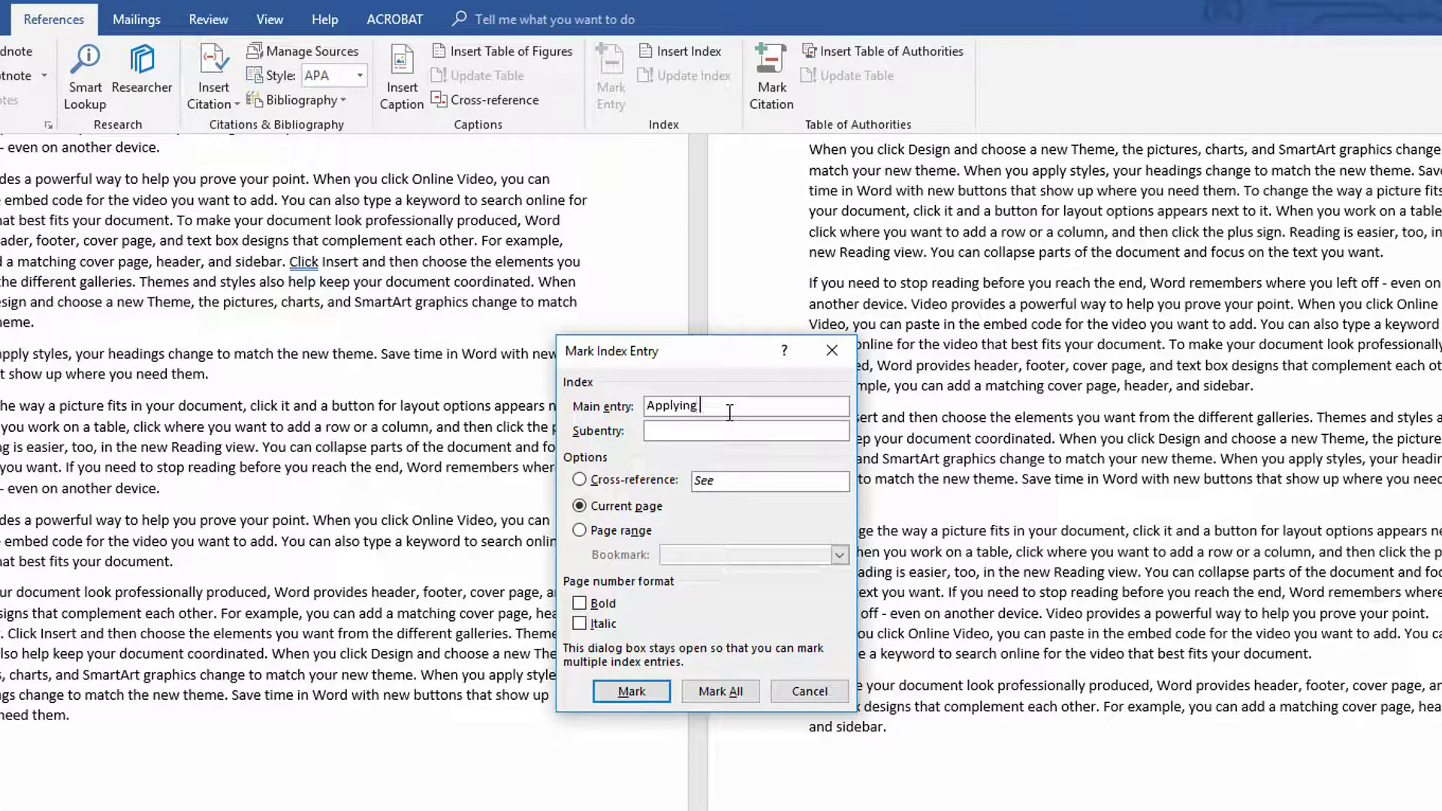
{"action": "type", "text": "Styles"}
{"action": "left_click", "coordinate": [650, 691]}
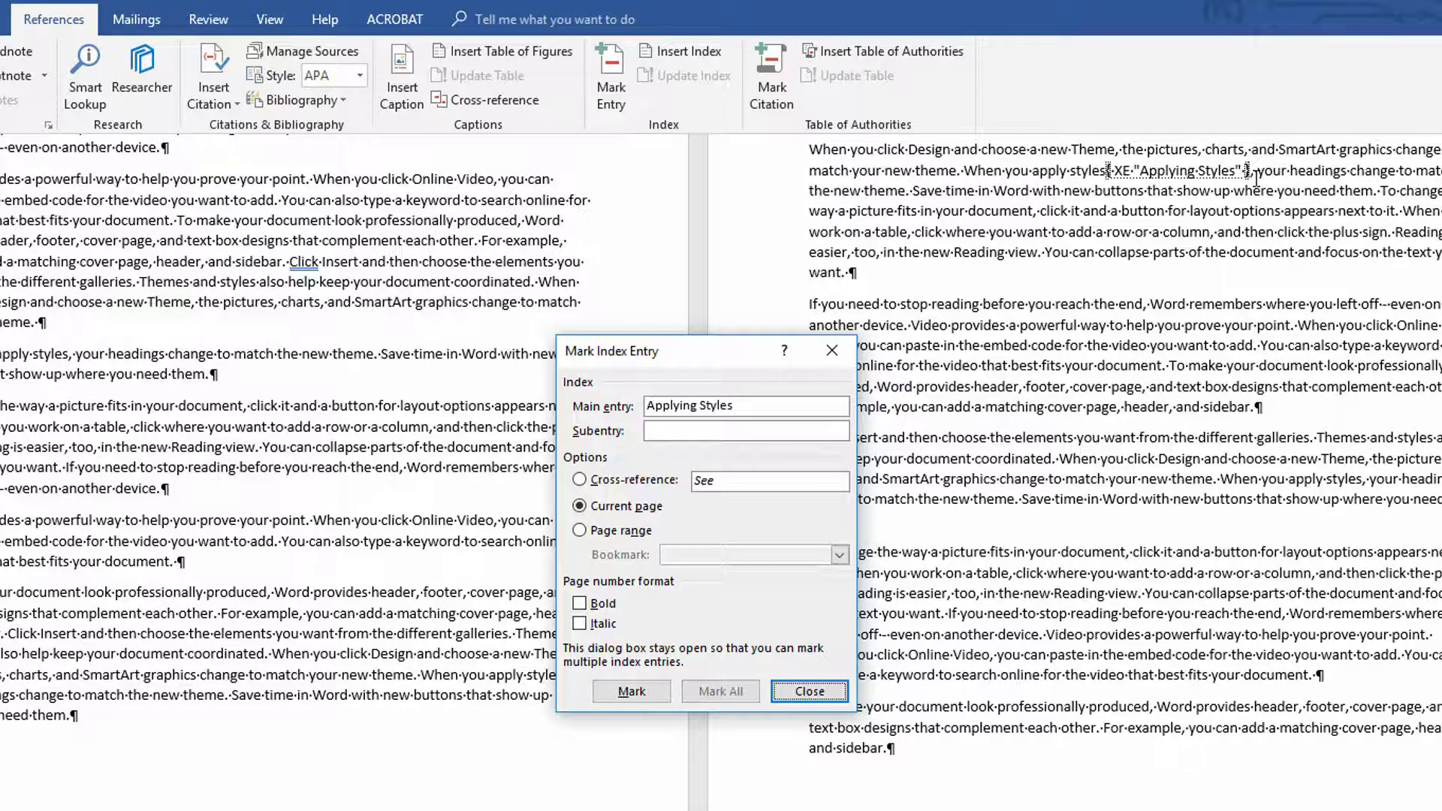
{"action": "left_click", "coordinate": [813, 696]}
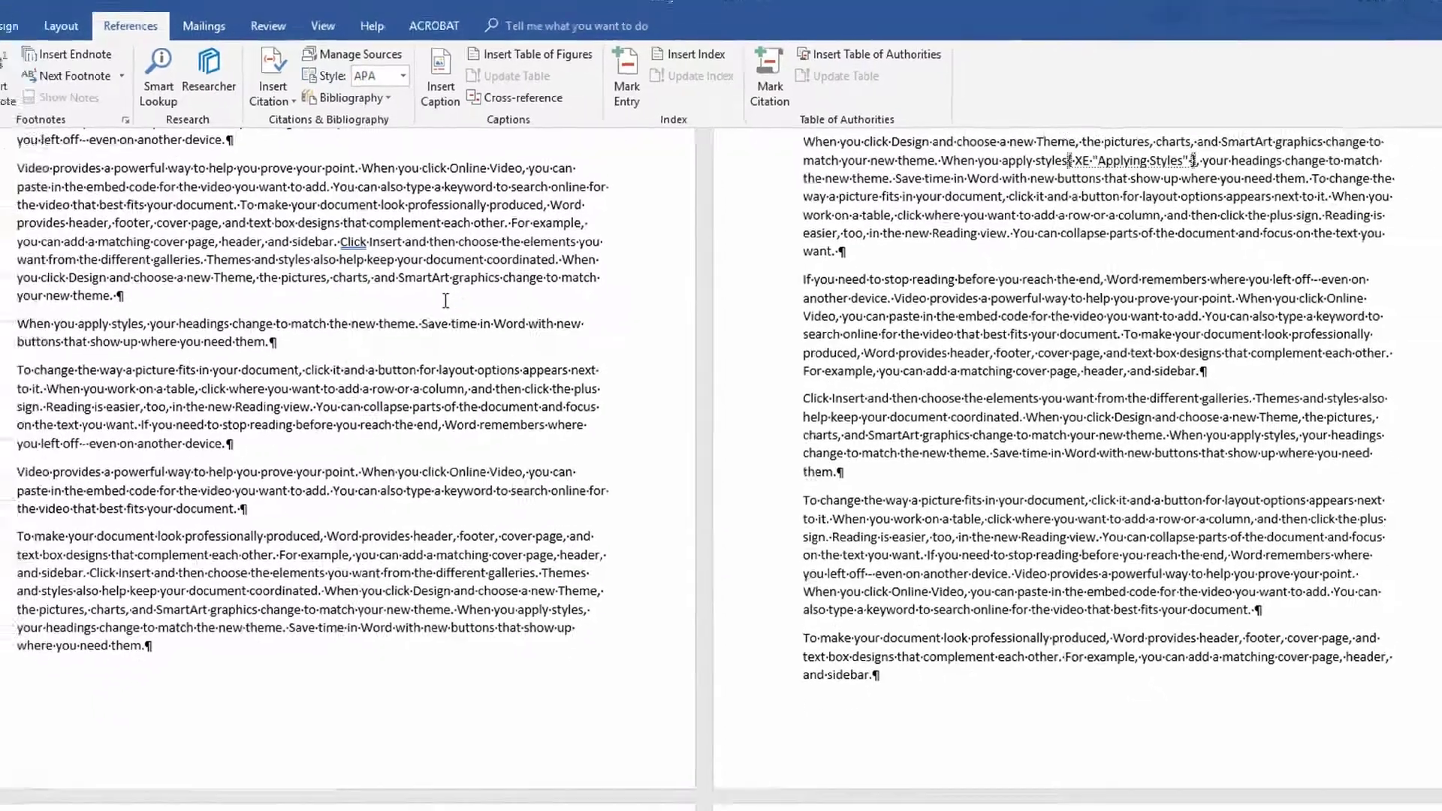
Scroll to page 3 and select the words 'header, footer' in the third paragraph.
{"action": "scroll", "coordinate": [494, 253], "scroll_direction": "up", "scroll_amount": 3}
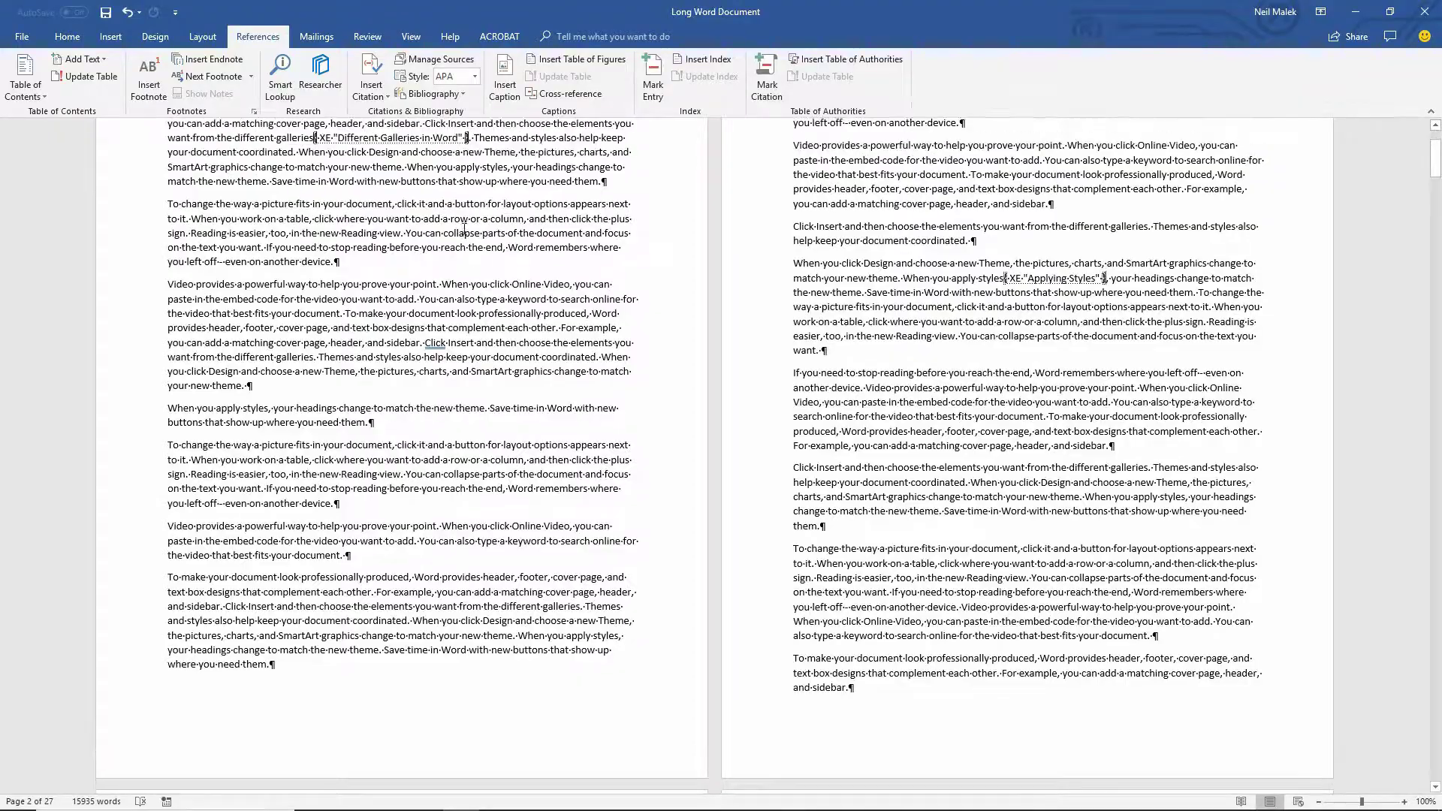
{"action": "scroll", "coordinate": [547, 219], "scroll_direction": "down", "scroll_amount": 15}
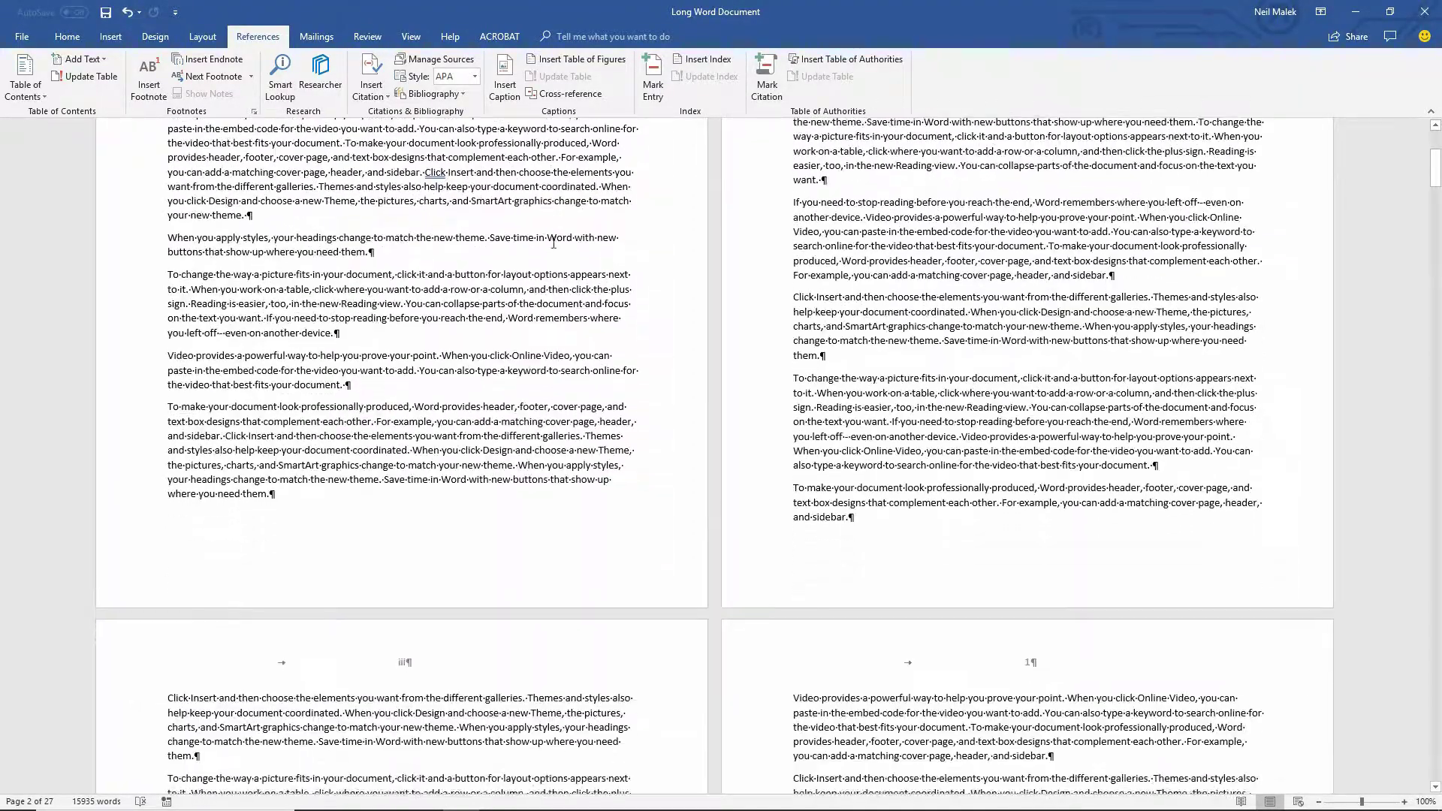
{"action": "scroll", "coordinate": [568, 243], "scroll_direction": "down", "scroll_amount": 12}
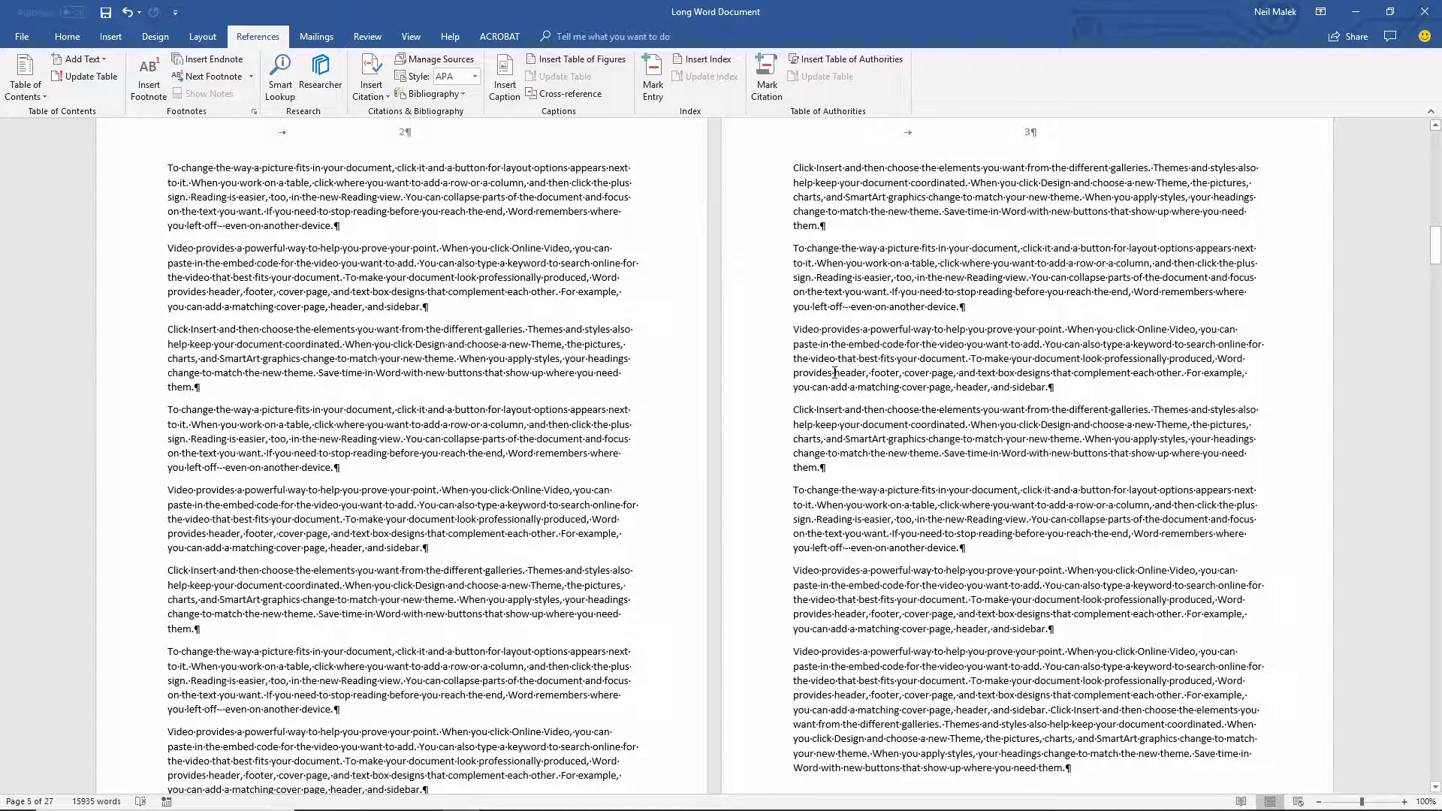
{"action": "left_click_drag", "start_coordinate": [834, 372], "coordinate": [898, 371]}
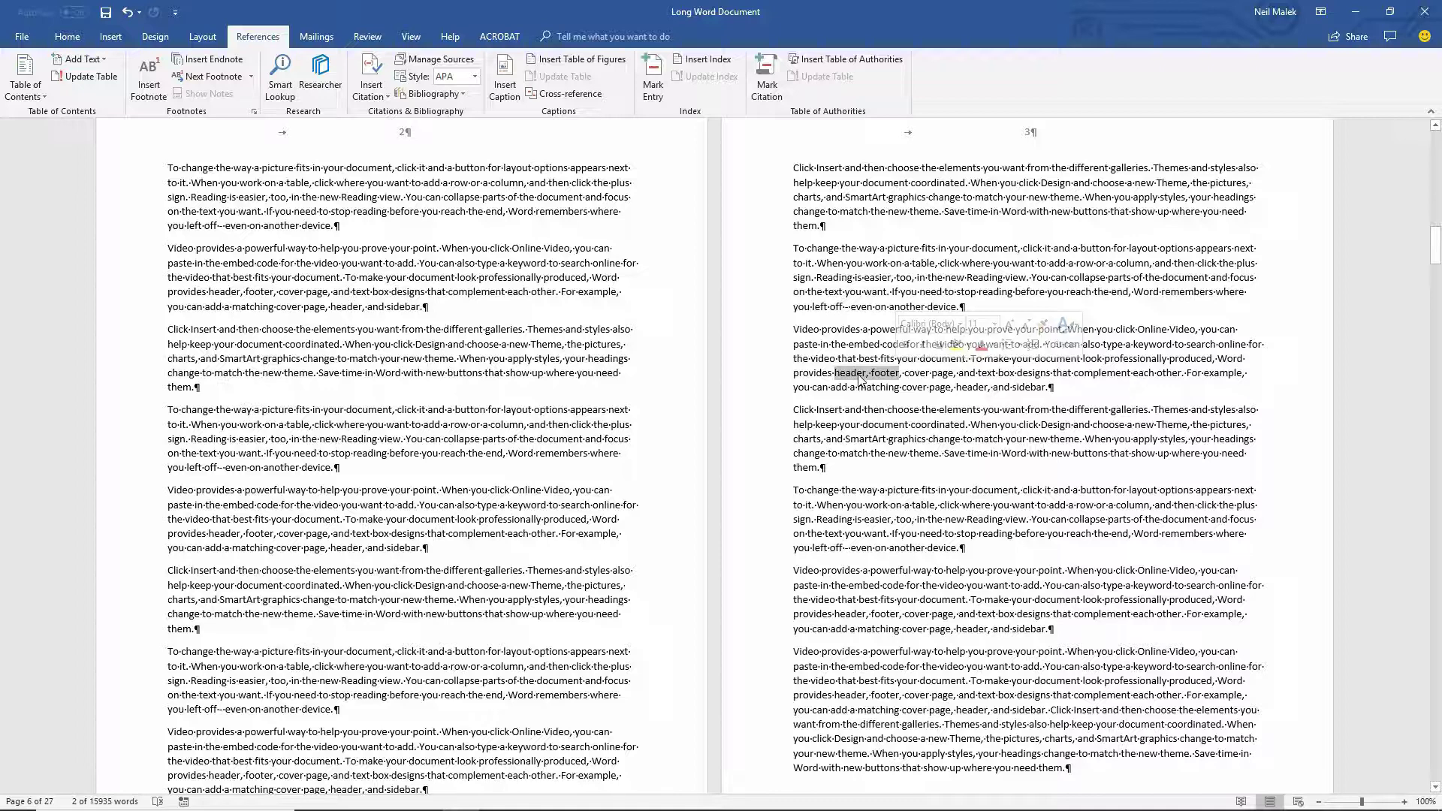
Mark the word 'header' as index entry 'Headers and Footers' with subentry 'Headers'.
{"action": "left_click", "coordinate": [854, 373]}
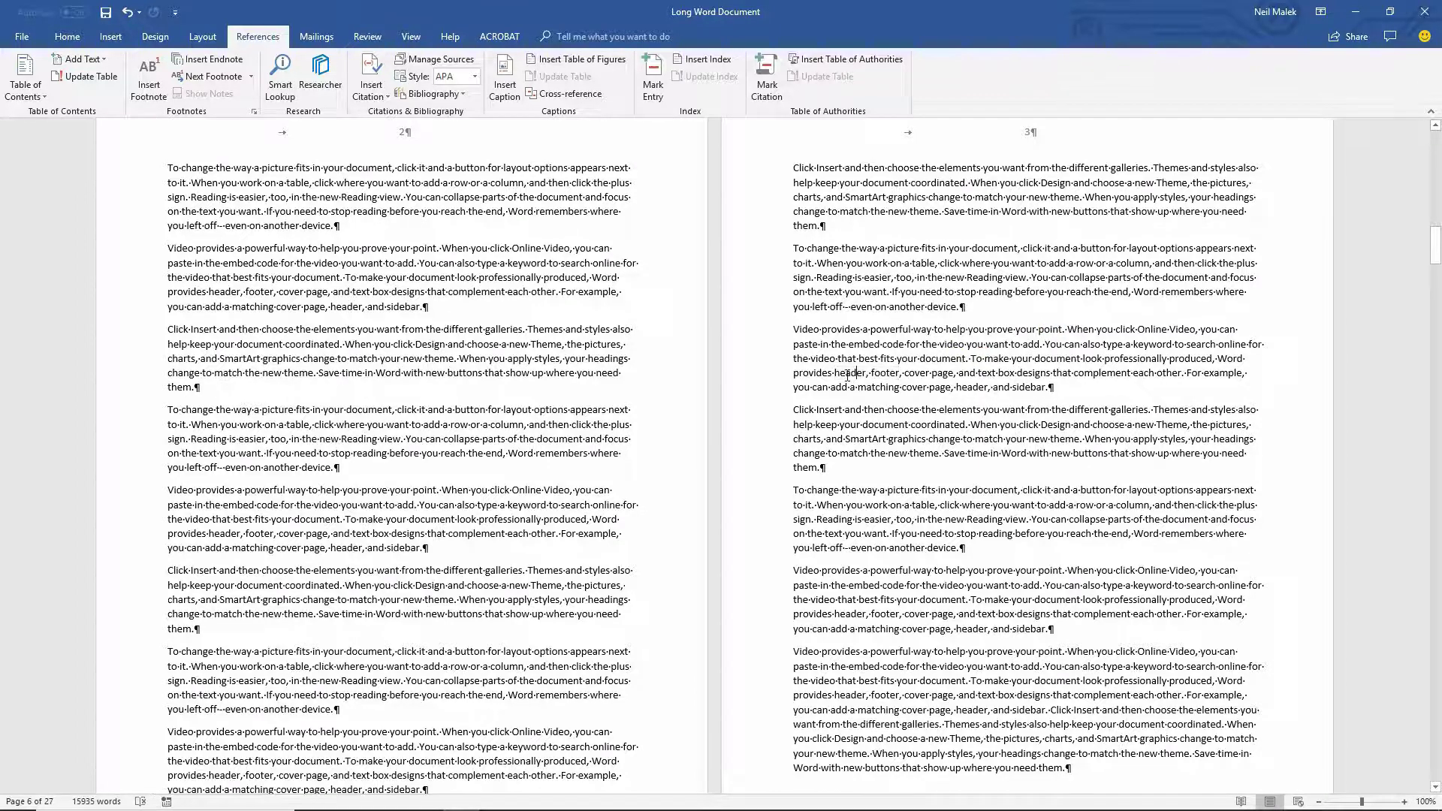
{"action": "double_click", "coordinate": [848, 373]}
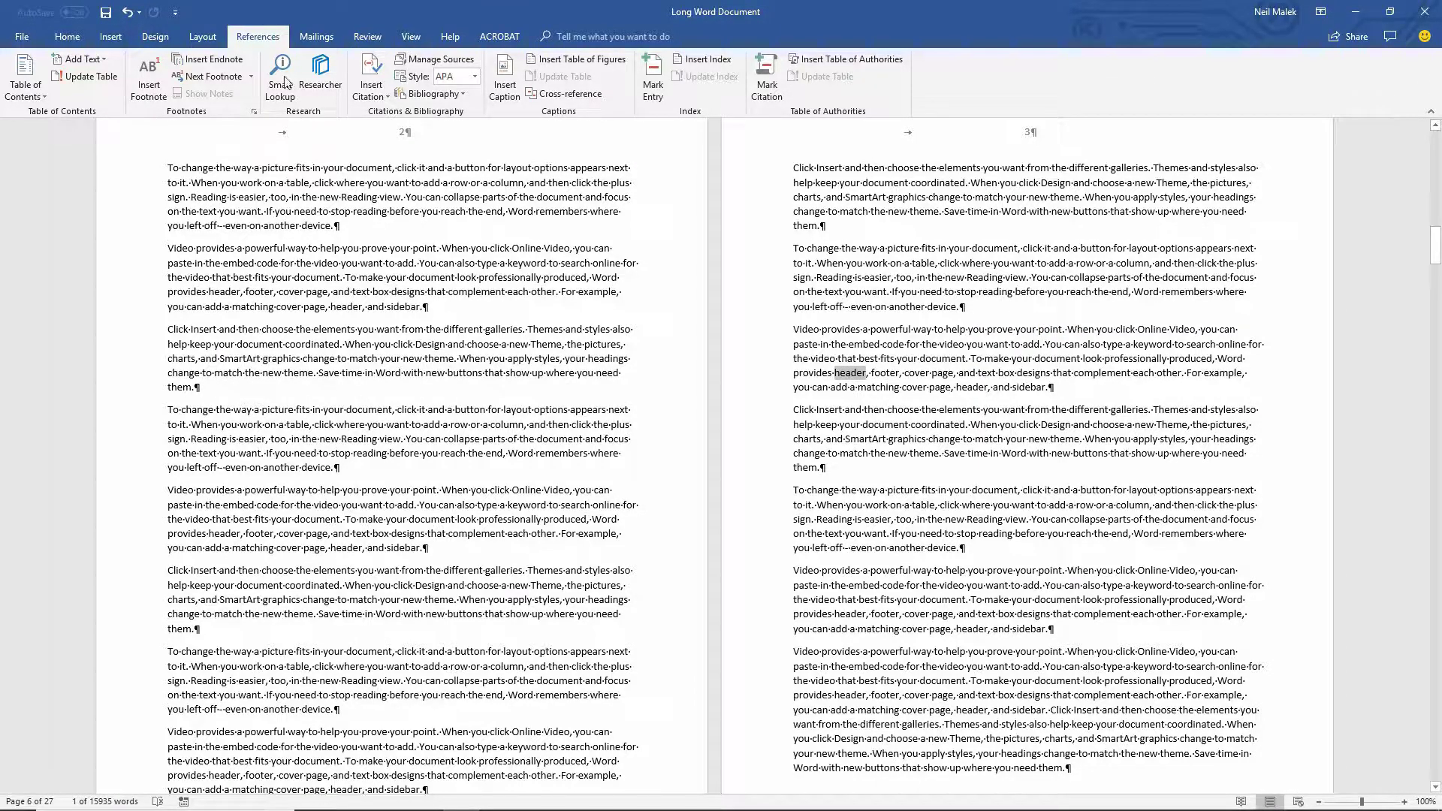
{"action": "left_click", "coordinate": [649, 89]}
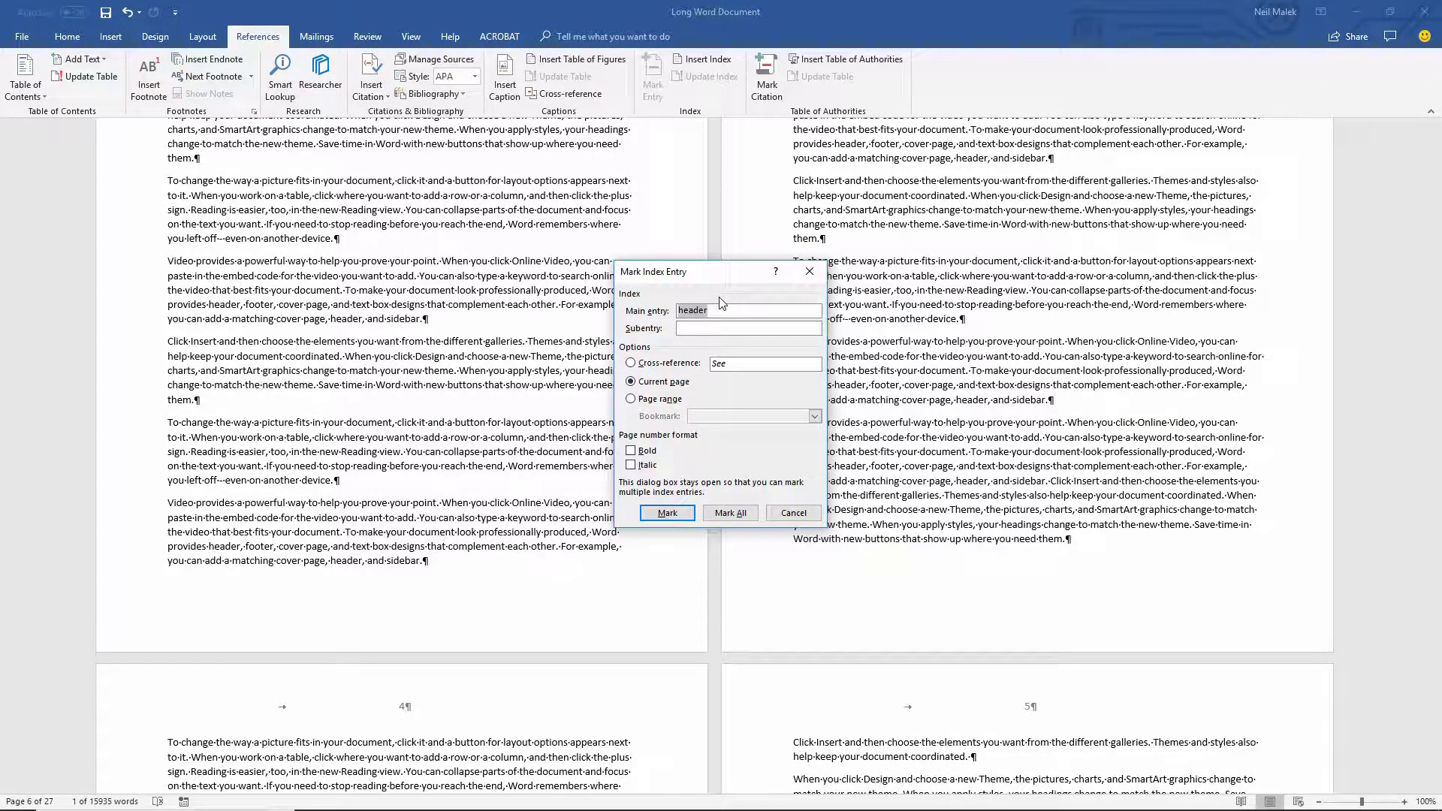
{"action": "type", "text": "Headers and Footers"}
{"action": "left_click", "coordinate": [669, 514]}
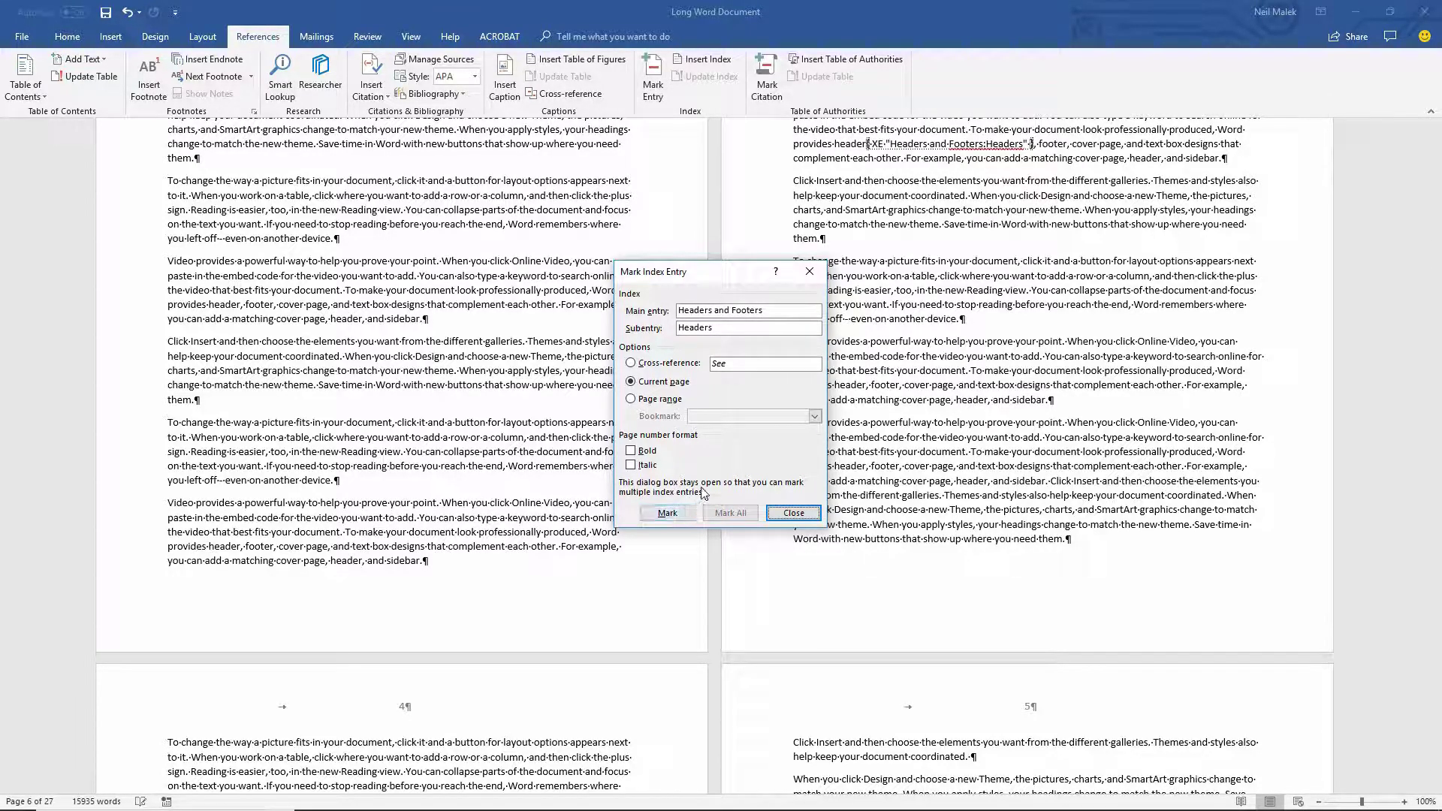
{"action": "left_click", "coordinate": [794, 513]}
Mark the later word 'footer' as index entry 'Headers and Footers' with subentry 'Footers'.
{"action": "scroll", "coordinate": [598, 464], "scroll_direction": "down", "scroll_amount": 3}
{"action": "scroll", "coordinate": [598, 463], "scroll_direction": "down", "scroll_amount": 15}
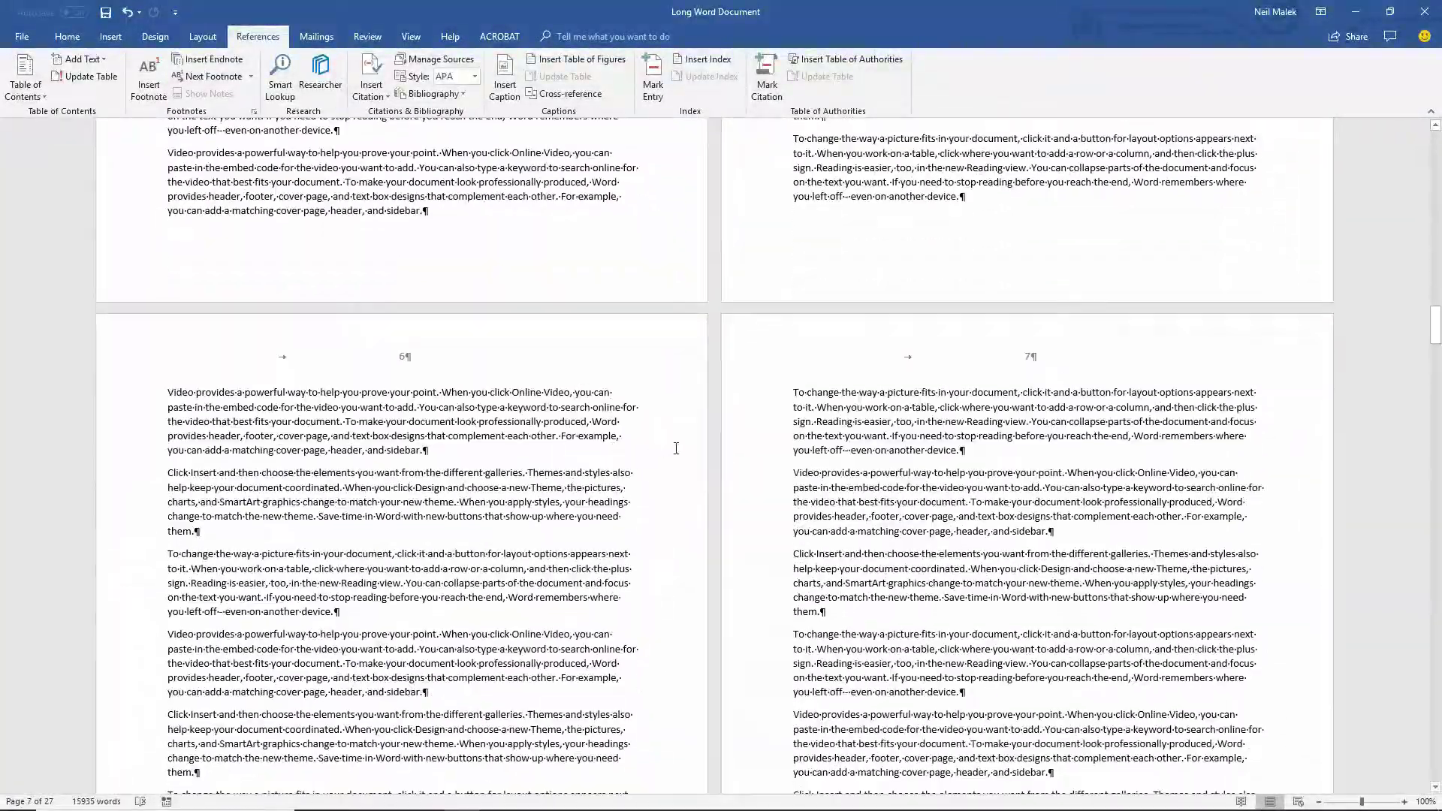
{"action": "scroll", "coordinate": [676, 448], "scroll_direction": "down", "scroll_amount": 3}
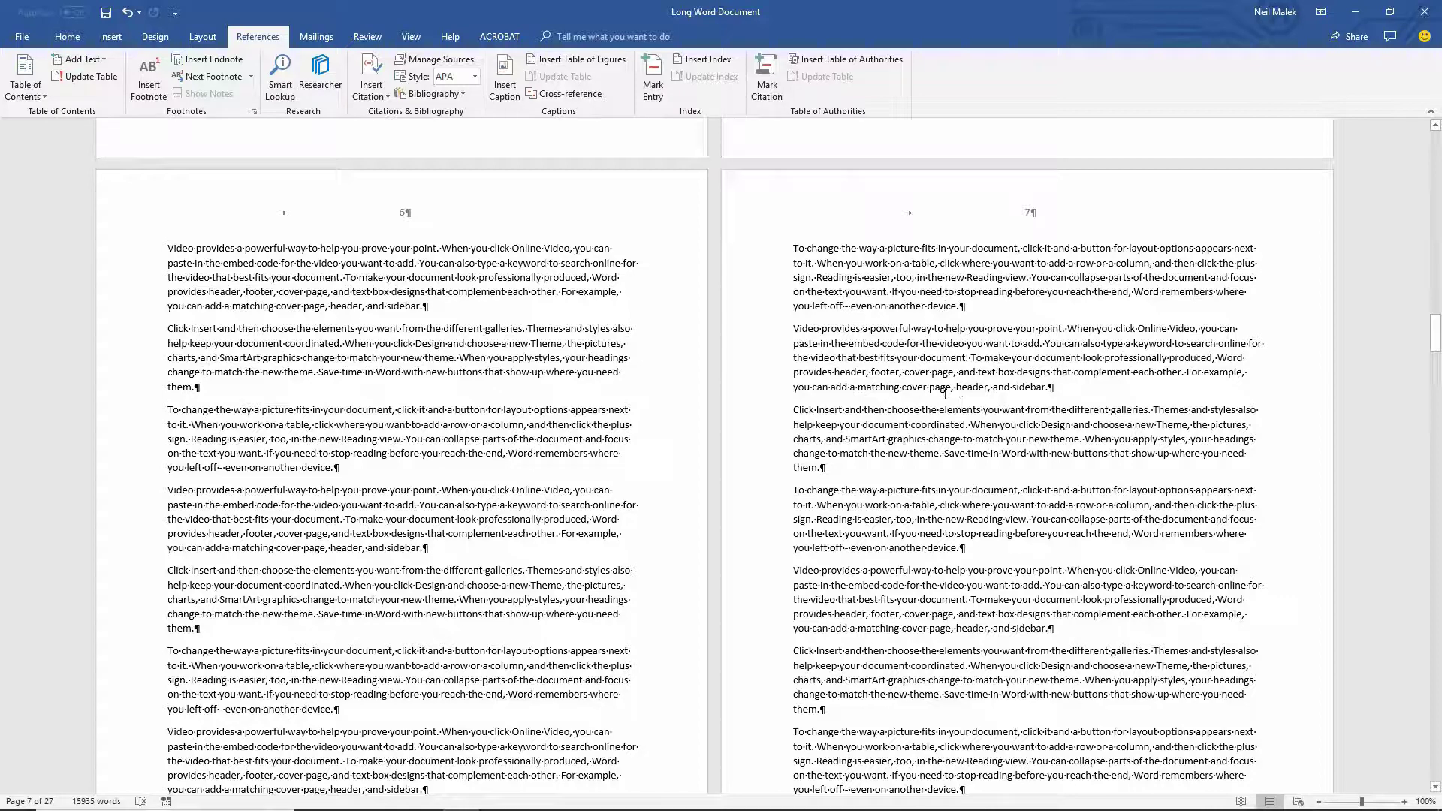
{"action": "double_click", "coordinate": [884, 373]}
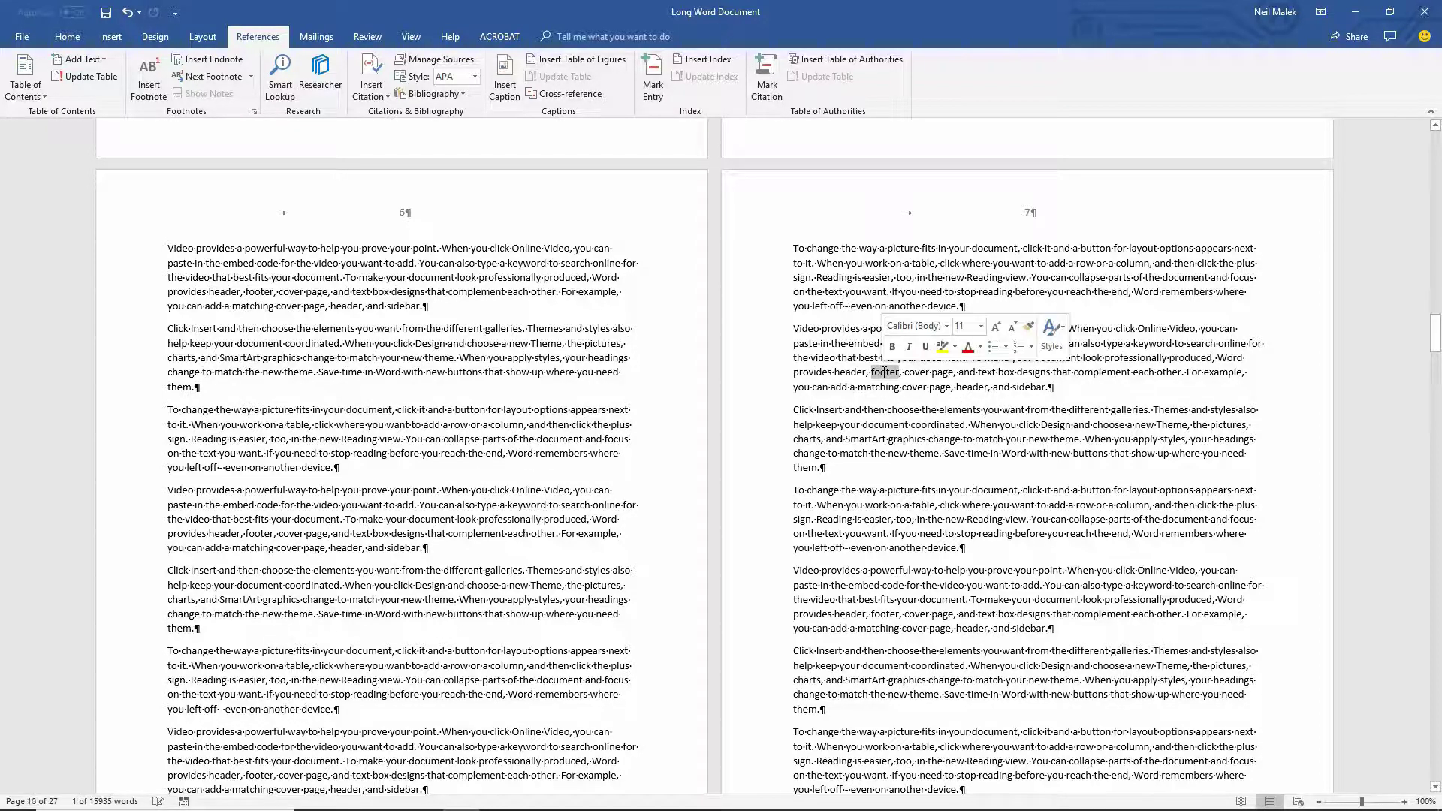
{"action": "left_click", "coordinate": [653, 84]}
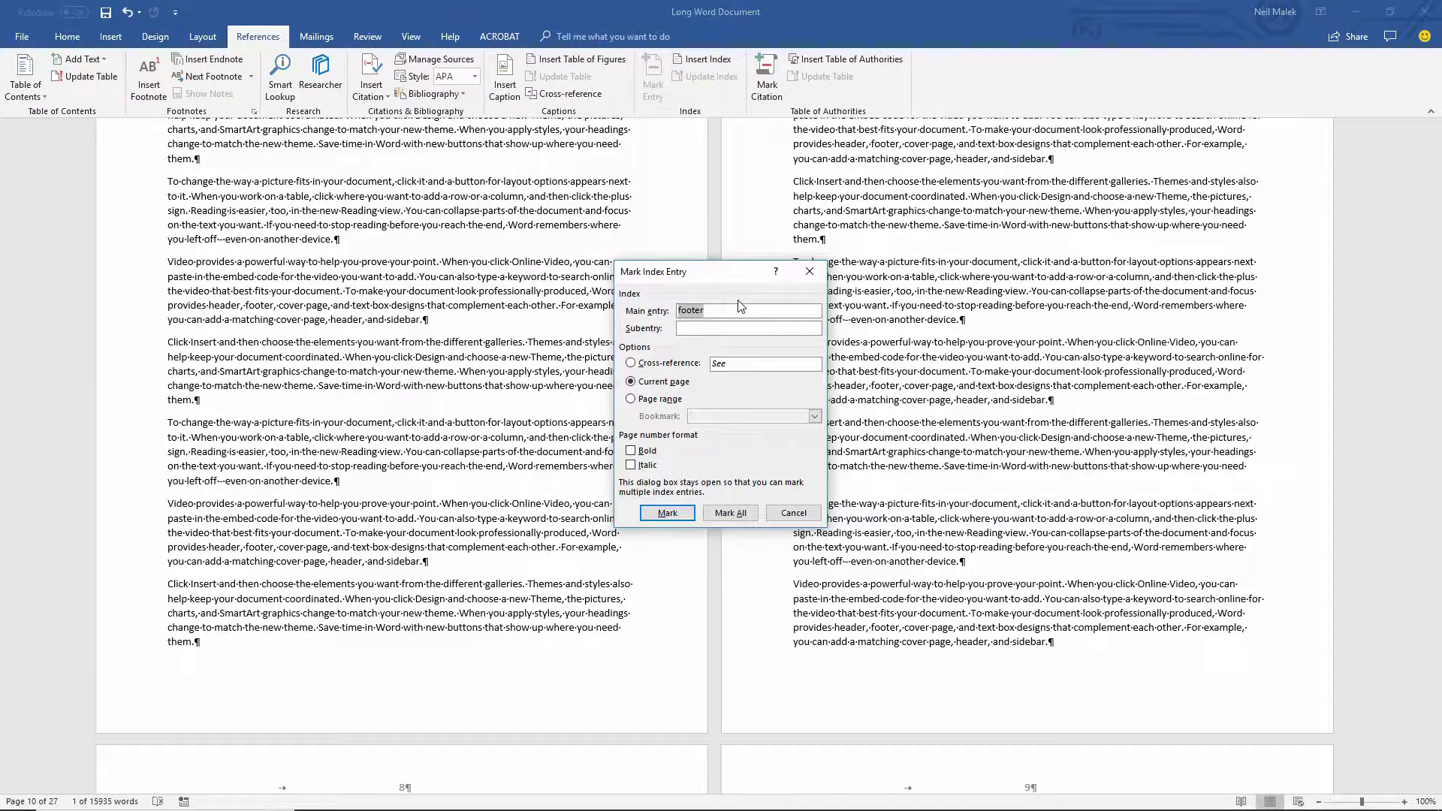
{"action": "type", "text": "Headers and F"}
{"action": "left_click", "coordinate": [668, 517]}
{"action": "left_click", "coordinate": [781, 516]}
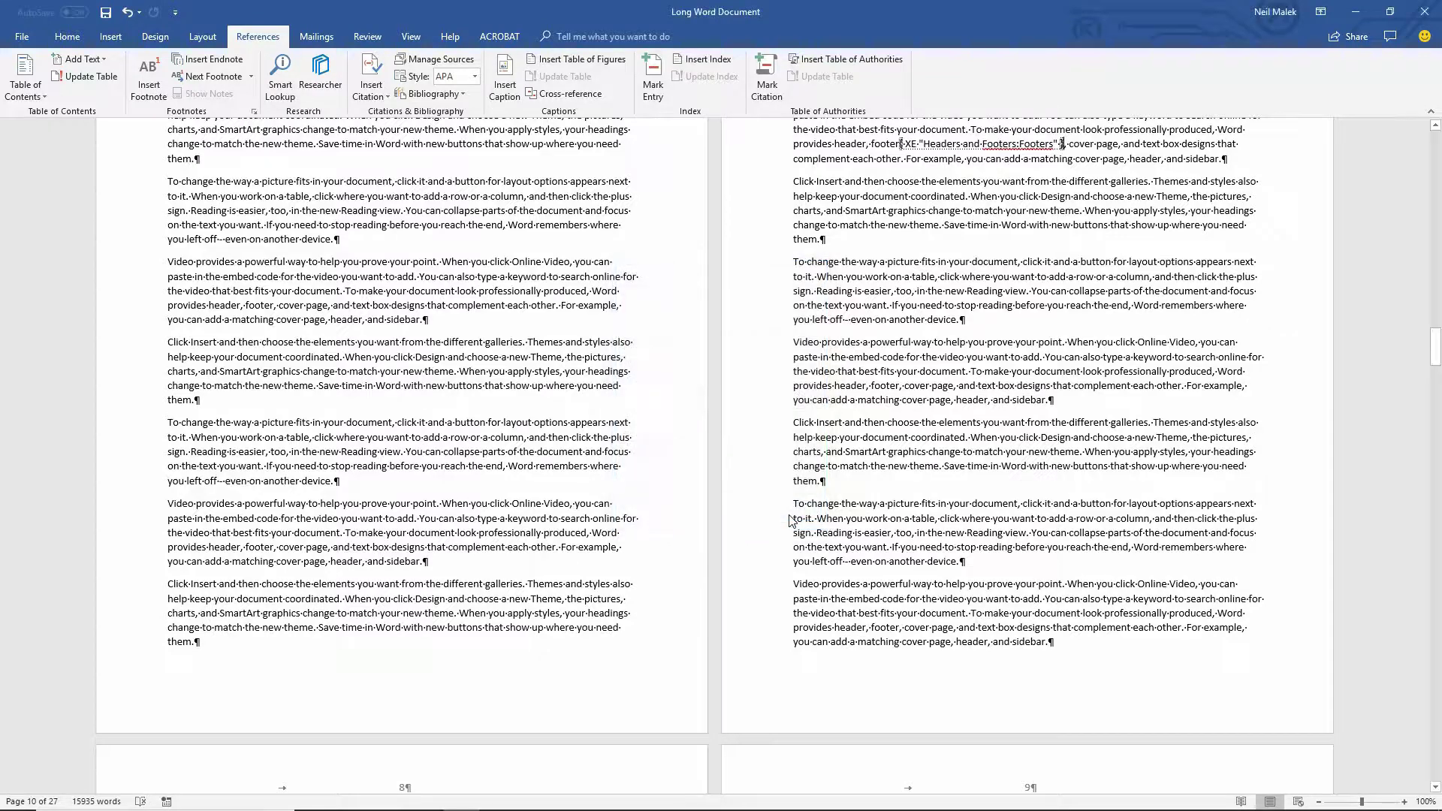
Hide formatting marks and index fields, then move to the end of the document.
{"action": "left_click", "coordinate": [67, 36]}
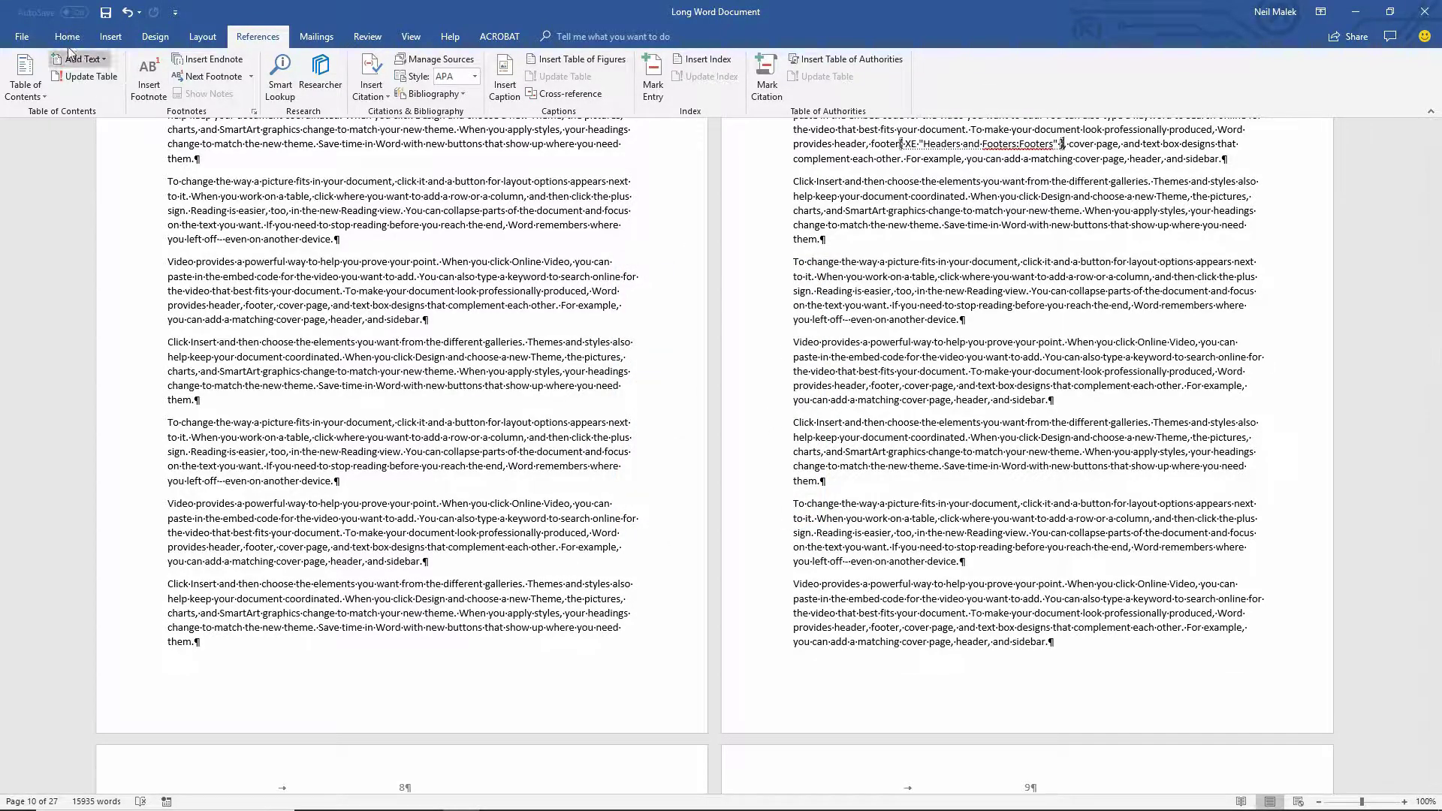
{"action": "left_click", "coordinate": [472, 65]}
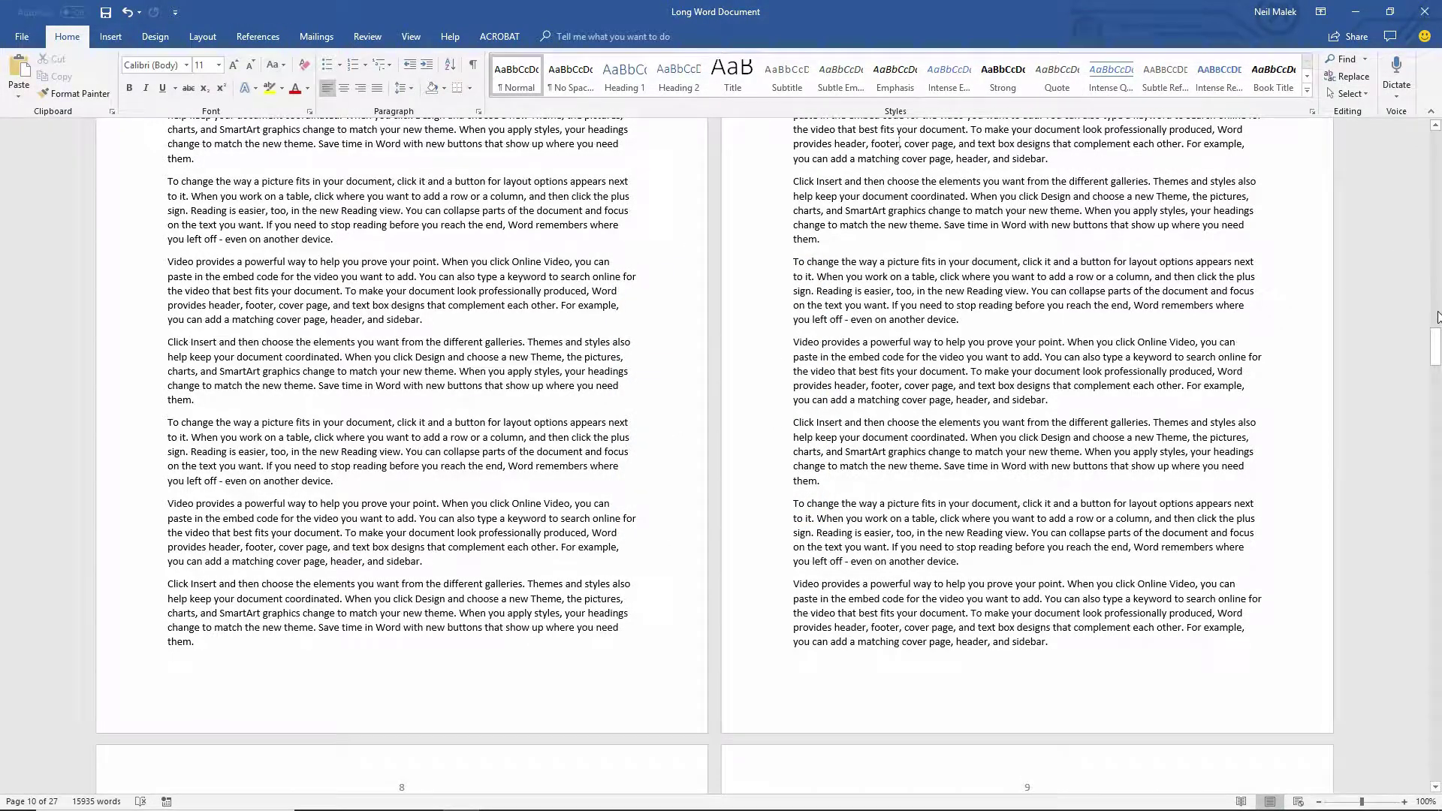
{"action": "left_click_drag", "start_coordinate": [1434, 345], "coordinate": [1434, 773]}
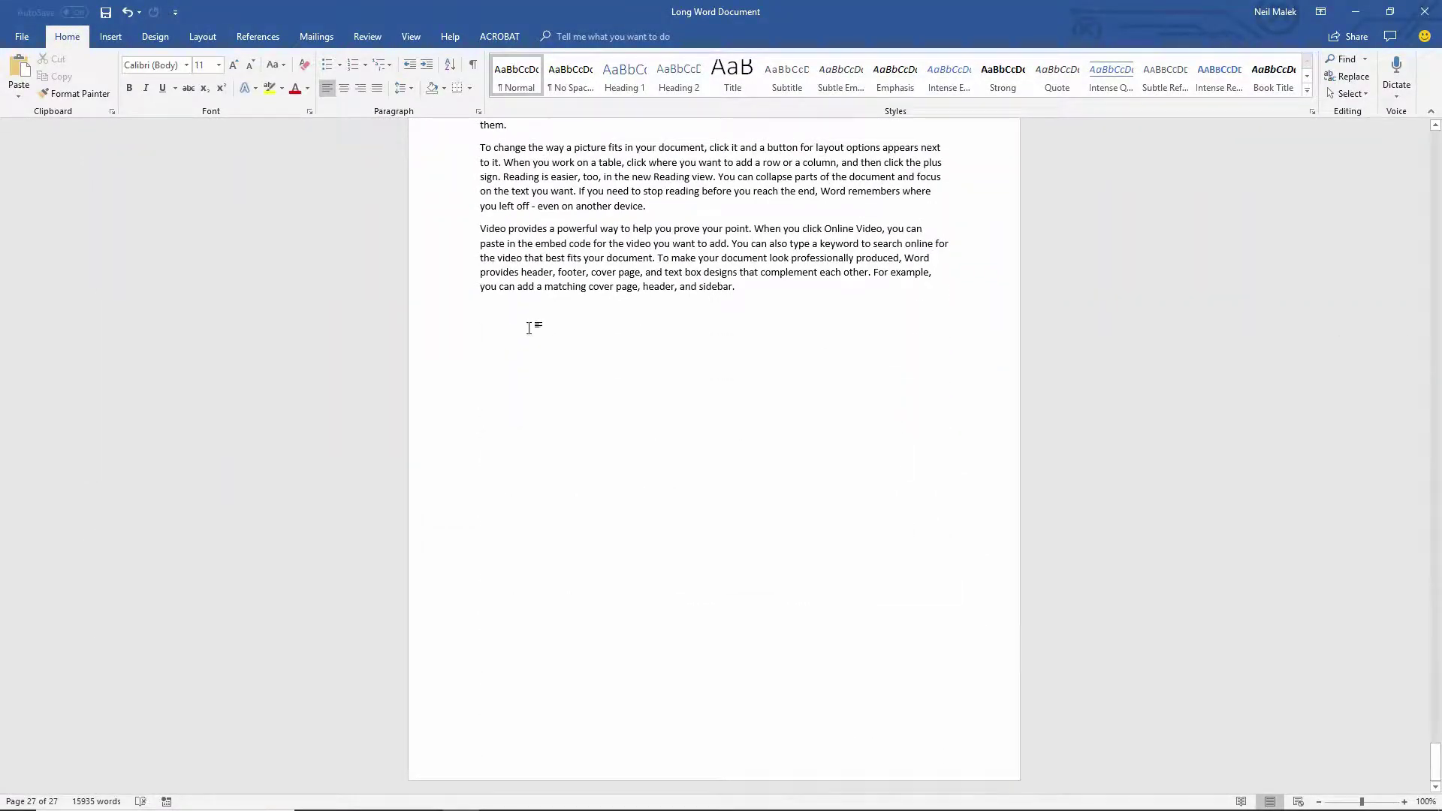
Insert a two-column index in the From template format at the document end.
{"action": "left_click", "coordinate": [259, 37]}
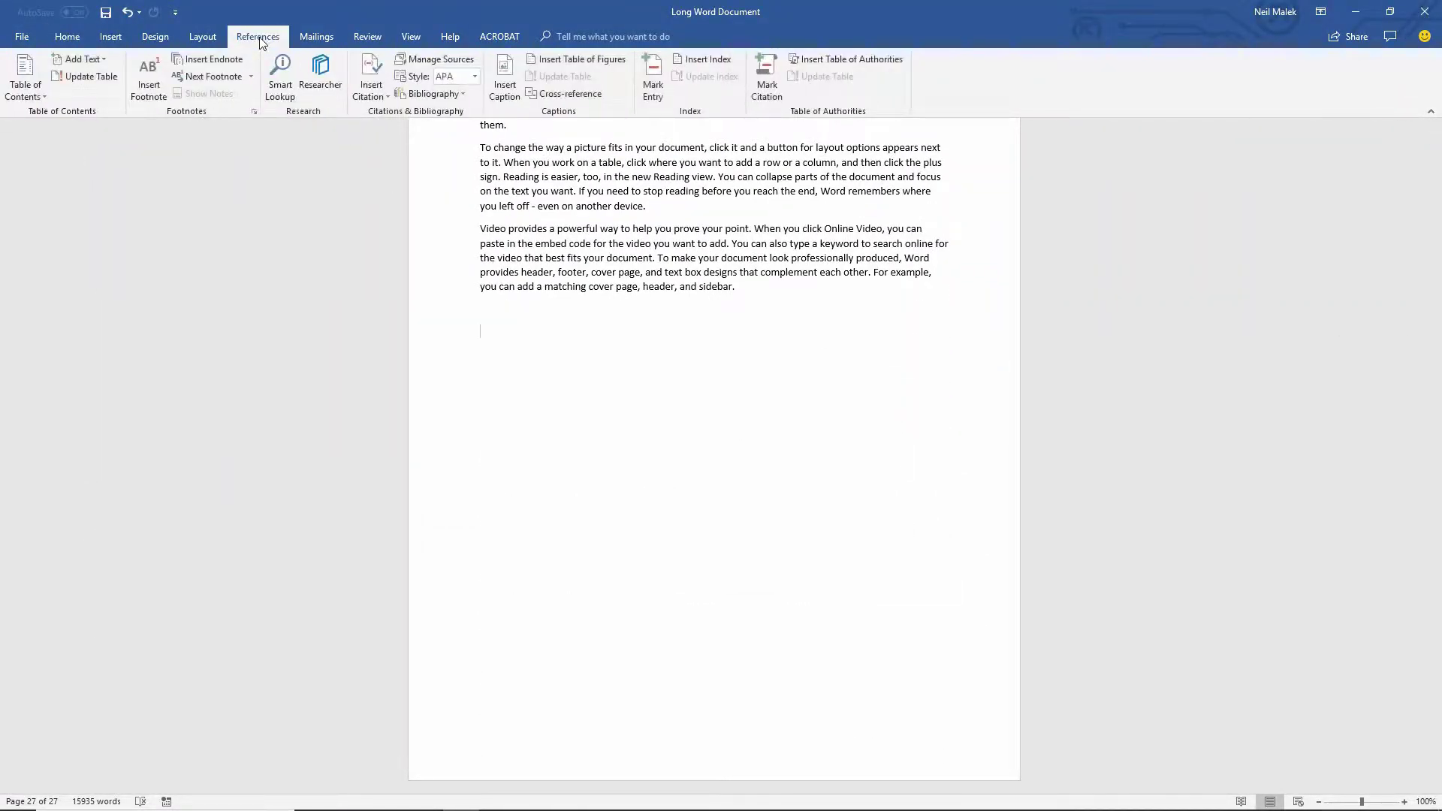
{"action": "left_click", "coordinate": [712, 62]}
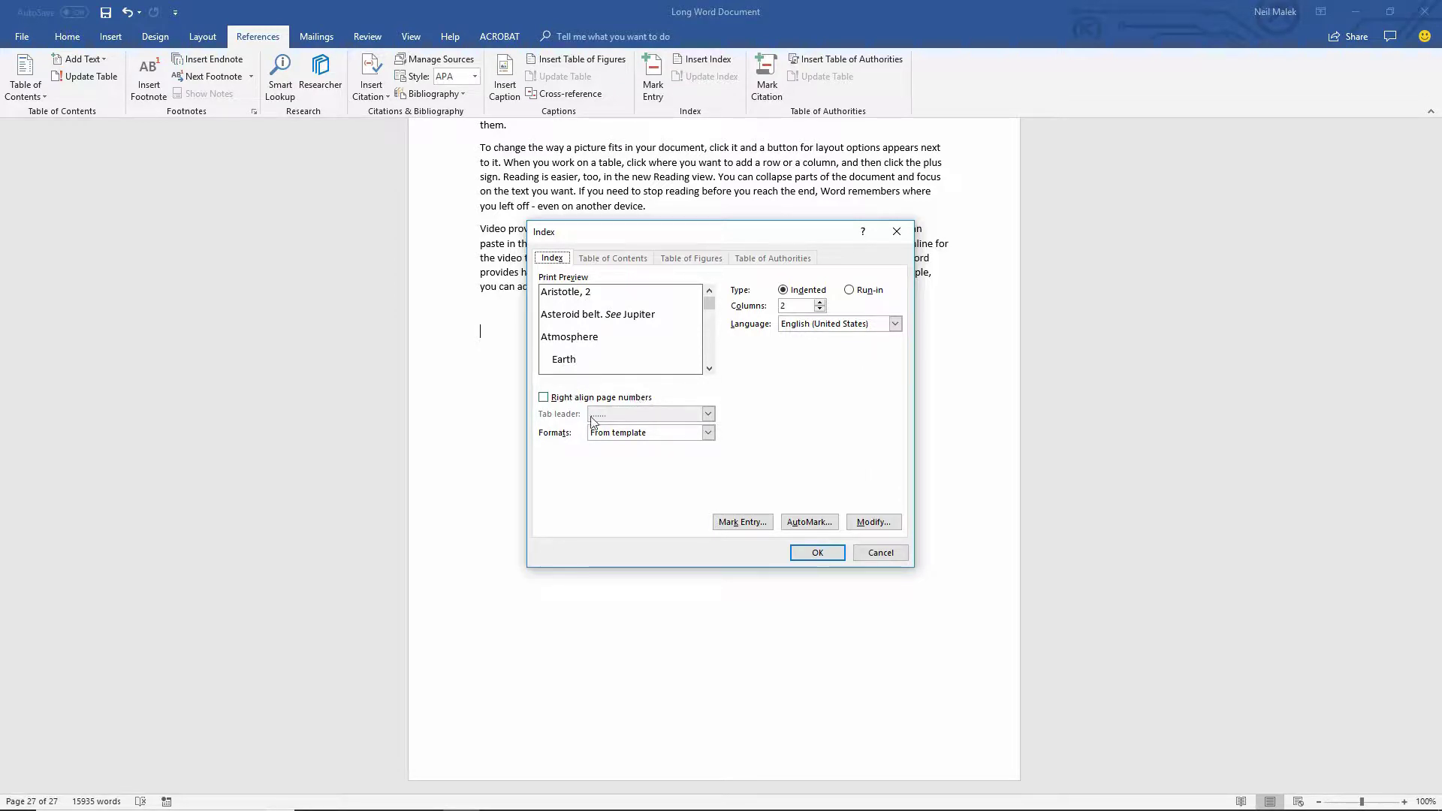
{"action": "left_click", "coordinate": [708, 433]}
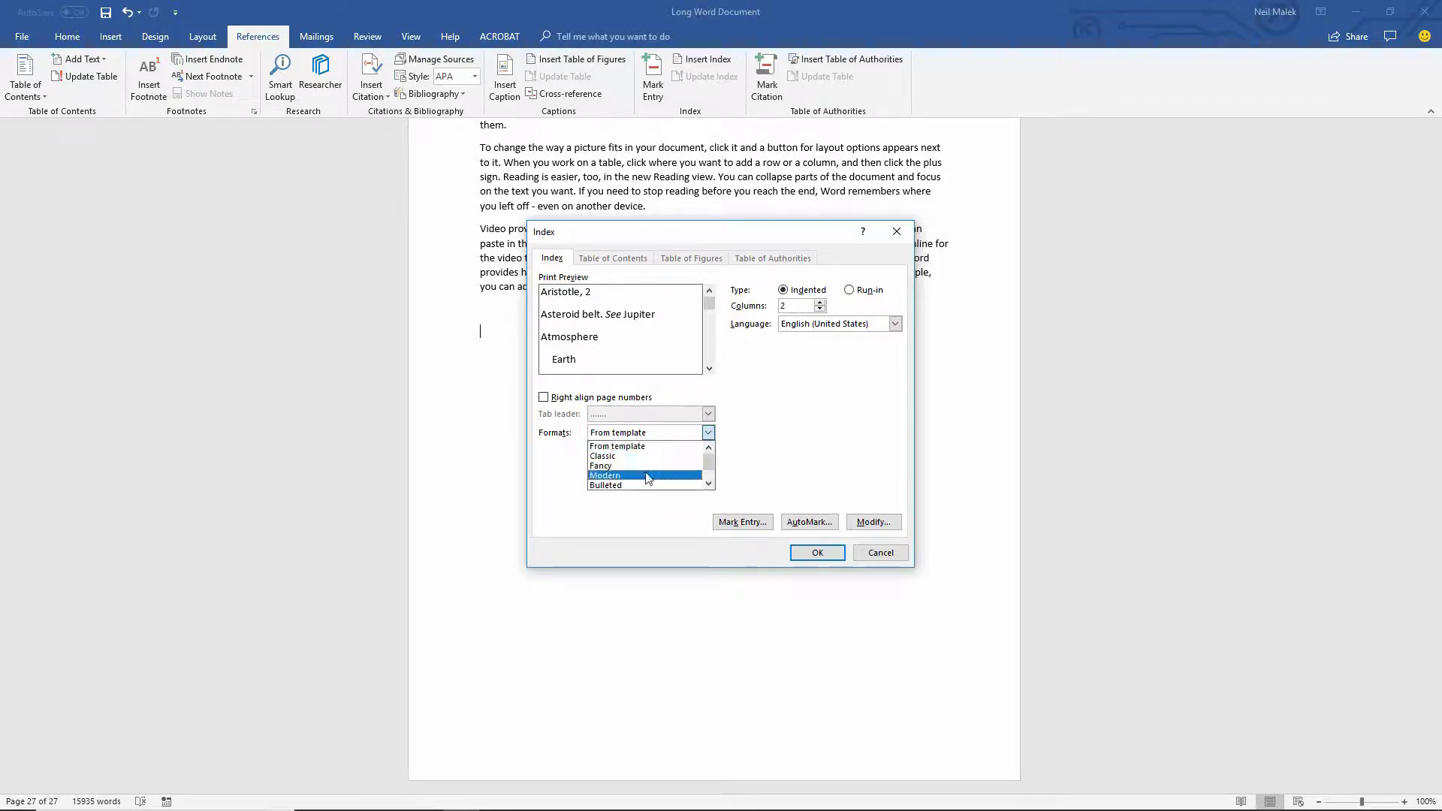
{"action": "left_click", "coordinate": [792, 408]}
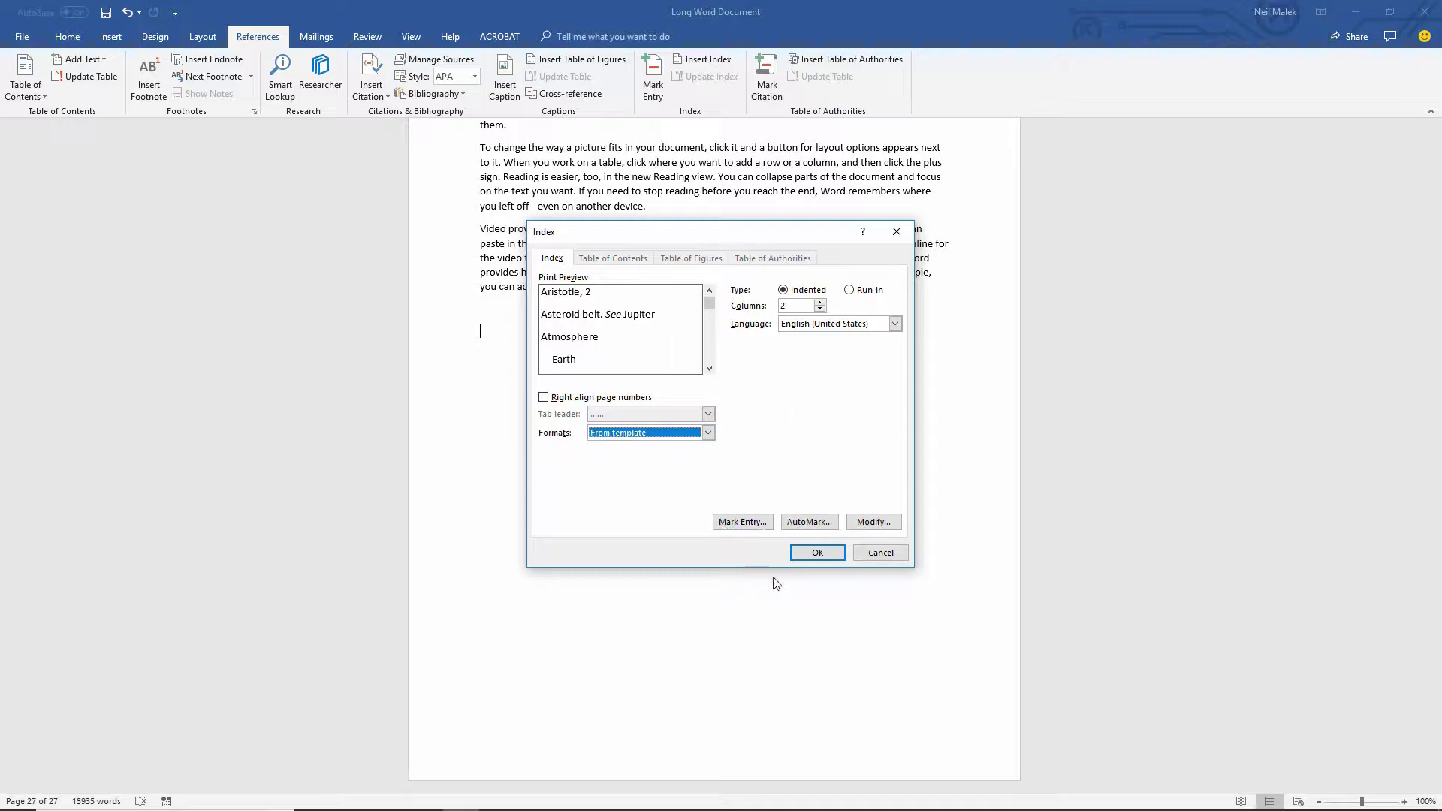
{"action": "left_click", "coordinate": [826, 556]}
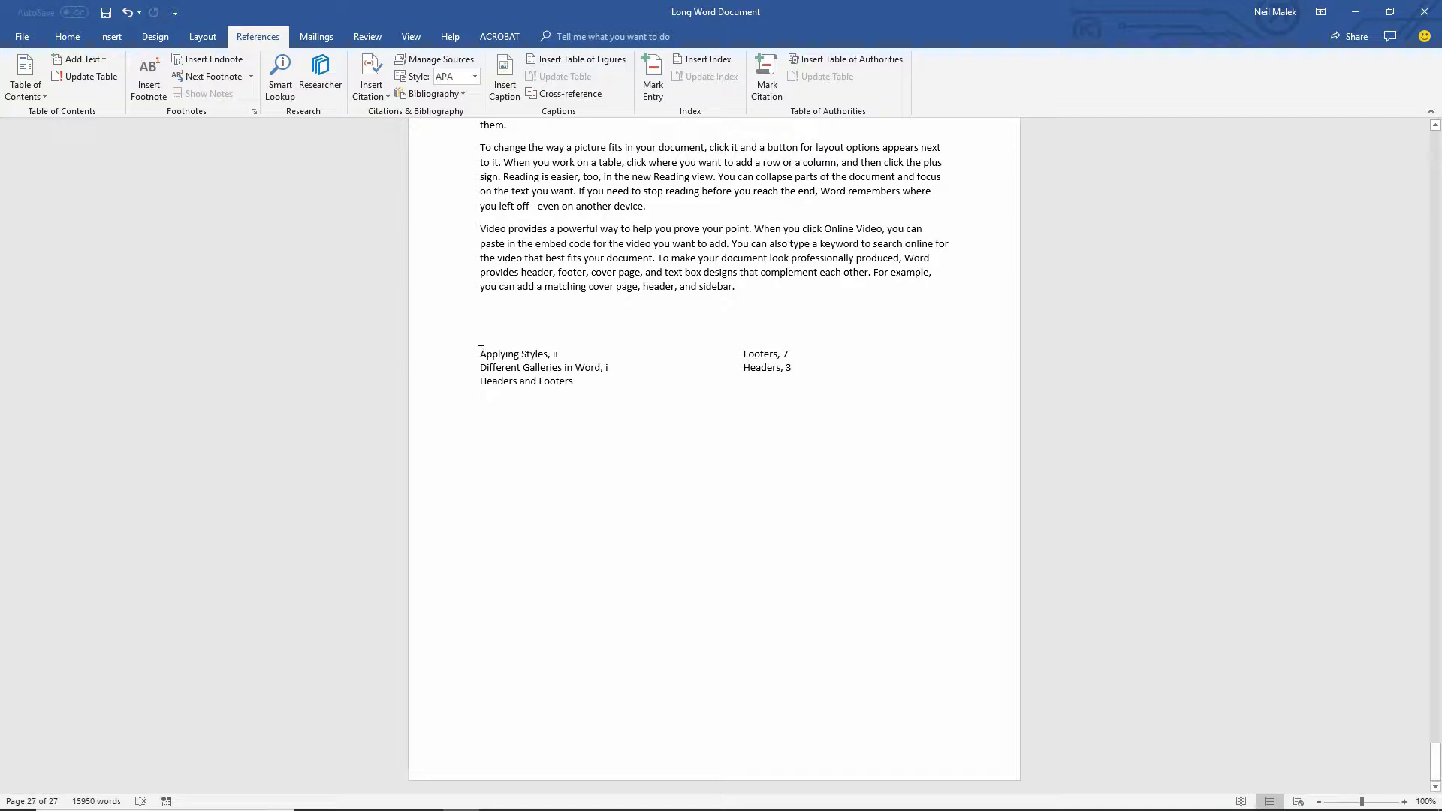
{"action": "left_click_drag", "start_coordinate": [481, 351], "coordinate": [565, 354]}
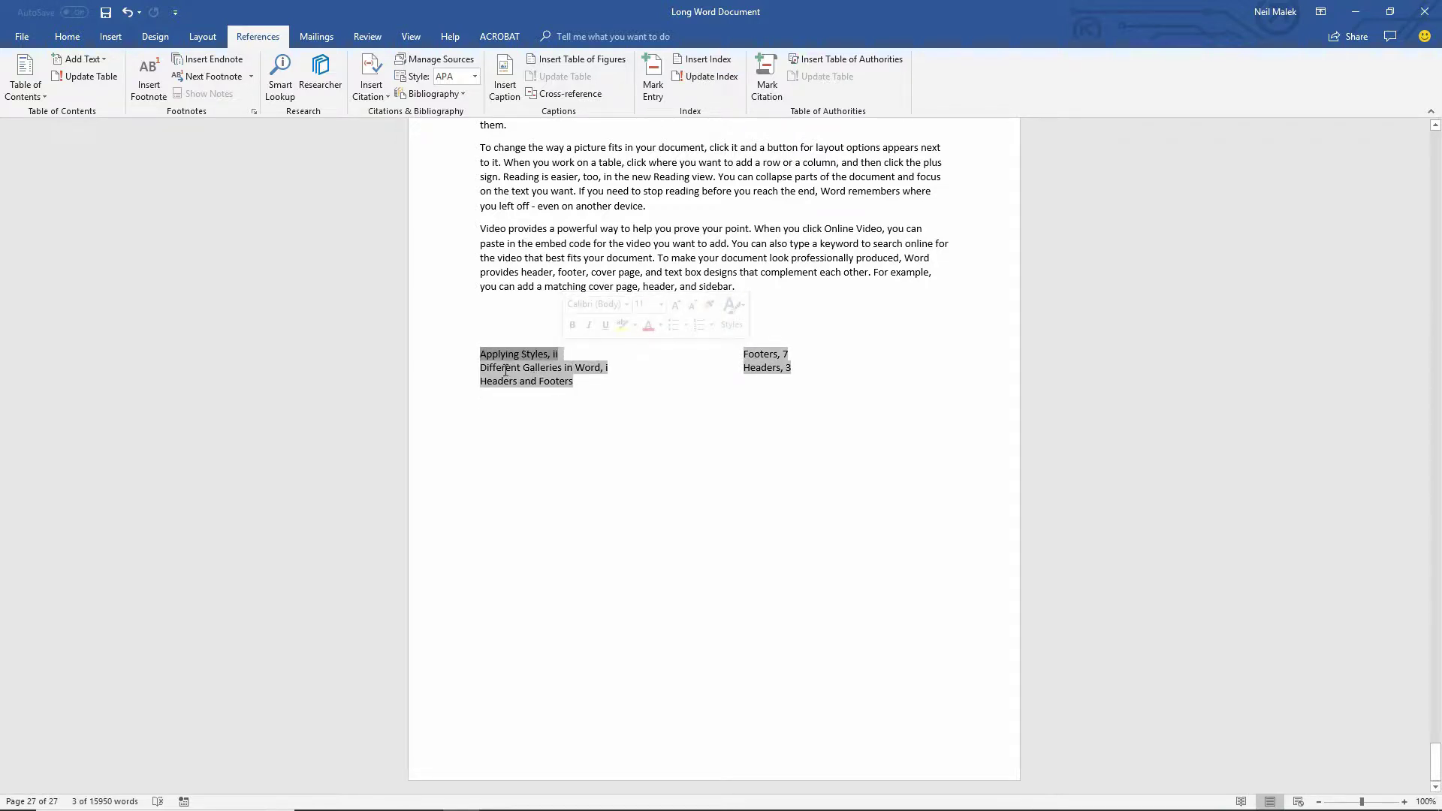
{"action": "left_click_drag", "start_coordinate": [474, 367], "coordinate": [620, 367]}
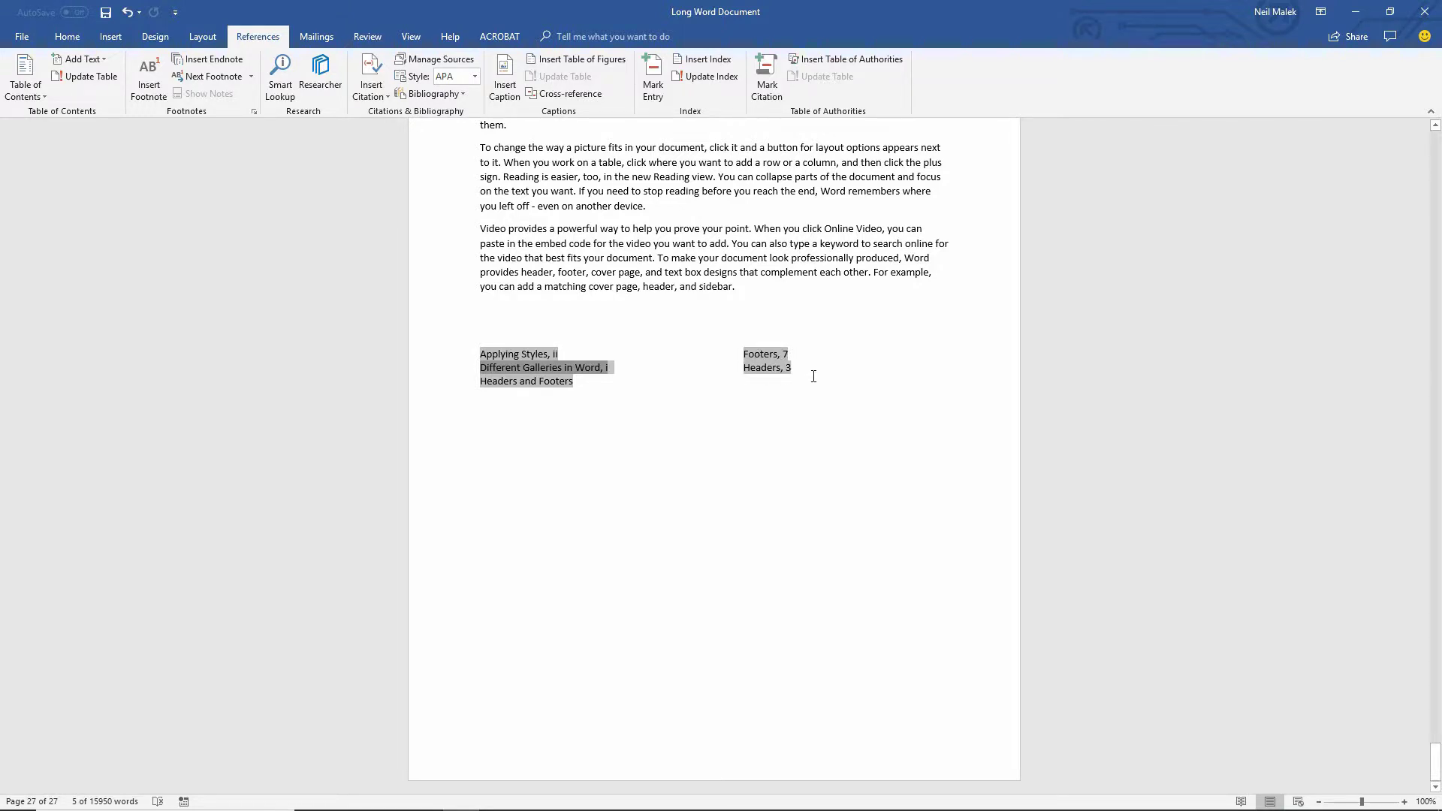
{"action": "left_click", "coordinate": [734, 291]}
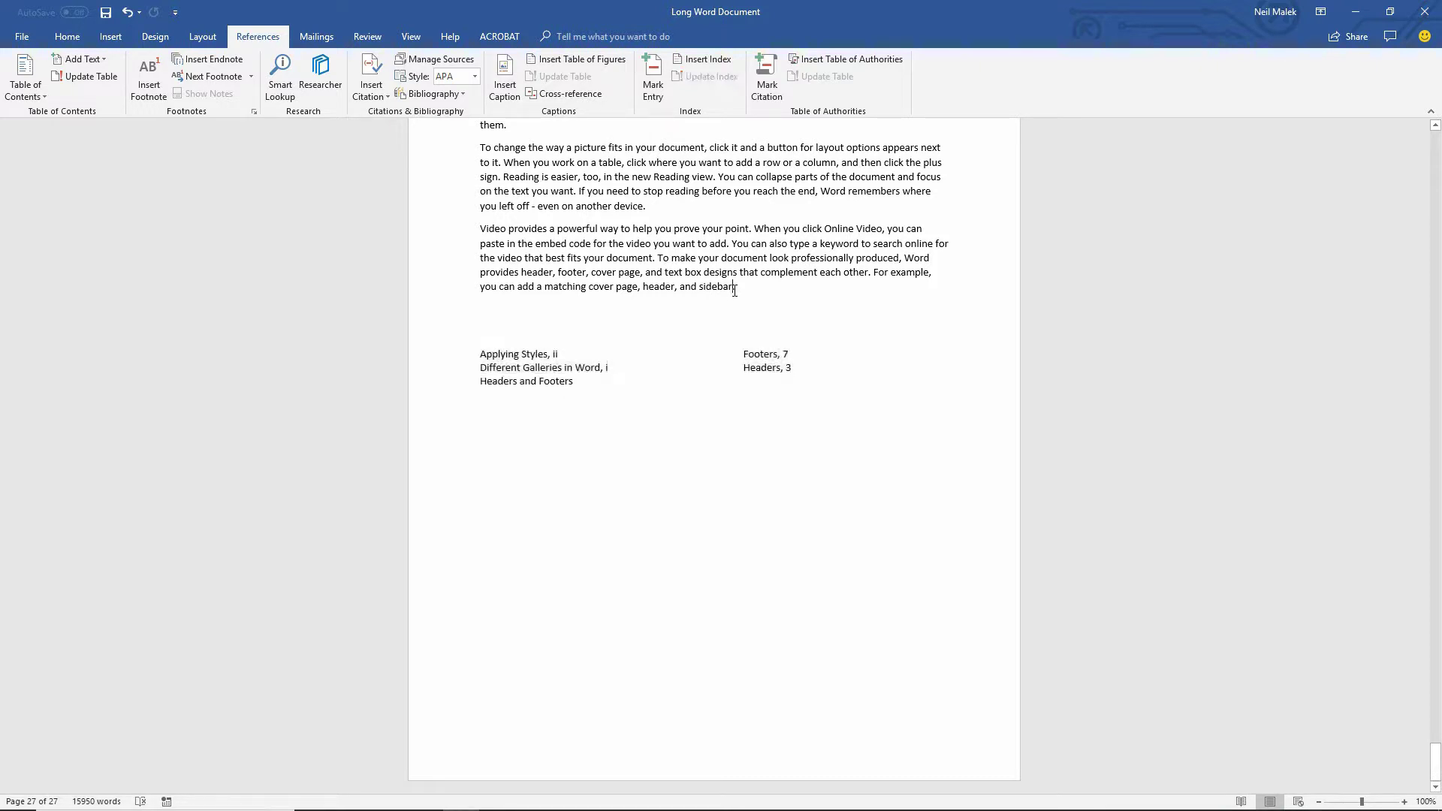